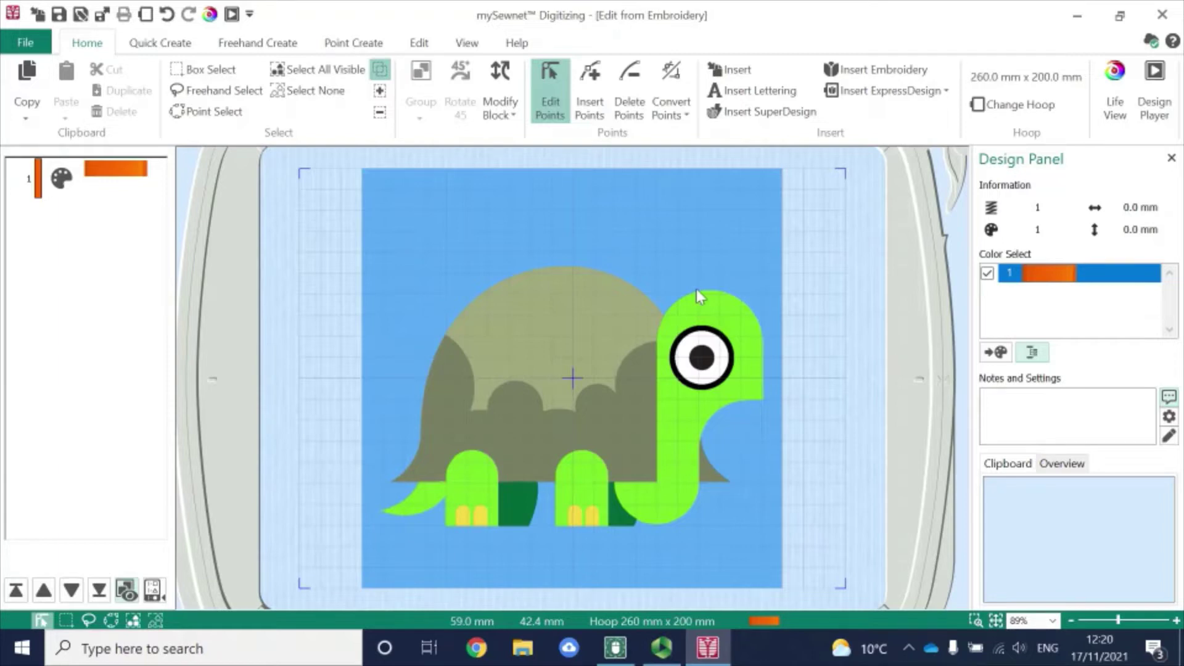
- With pattern fill turned off, draw a freehand satin line about 108 mm wide along the shell's upper edge, from the head to the rear
{"action": "left_click", "coordinate": [251, 49]}
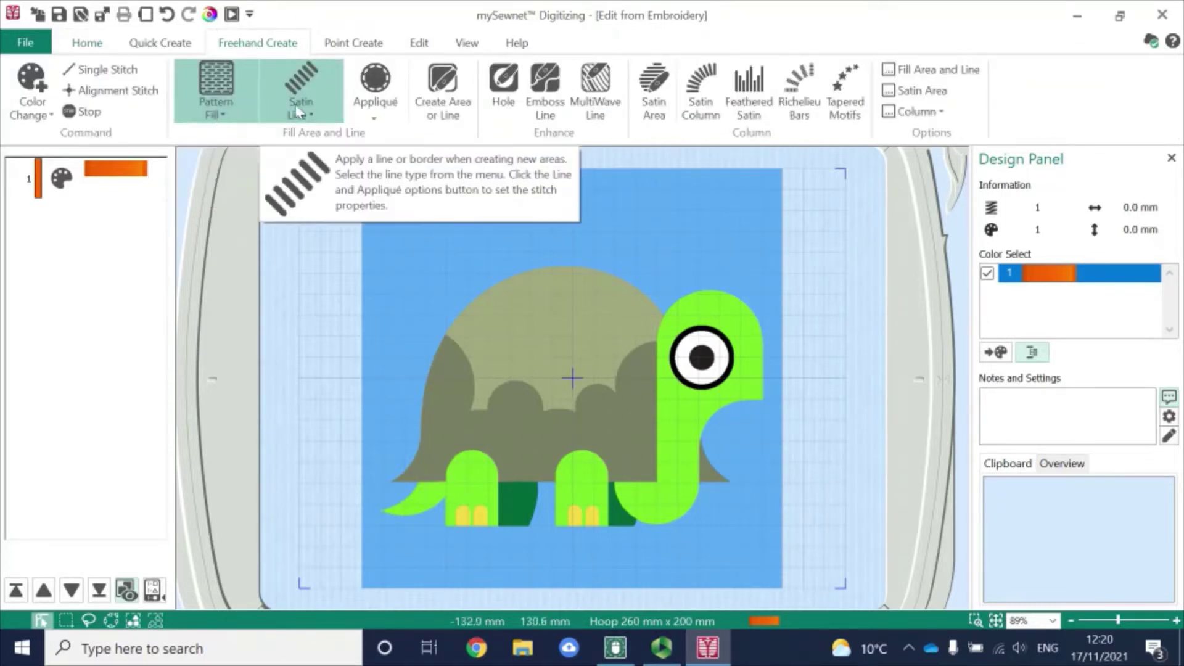
{"action": "left_click", "coordinate": [240, 88]}
{"action": "left_click", "coordinate": [317, 90]}
{"action": "left_click", "coordinate": [246, 79]}
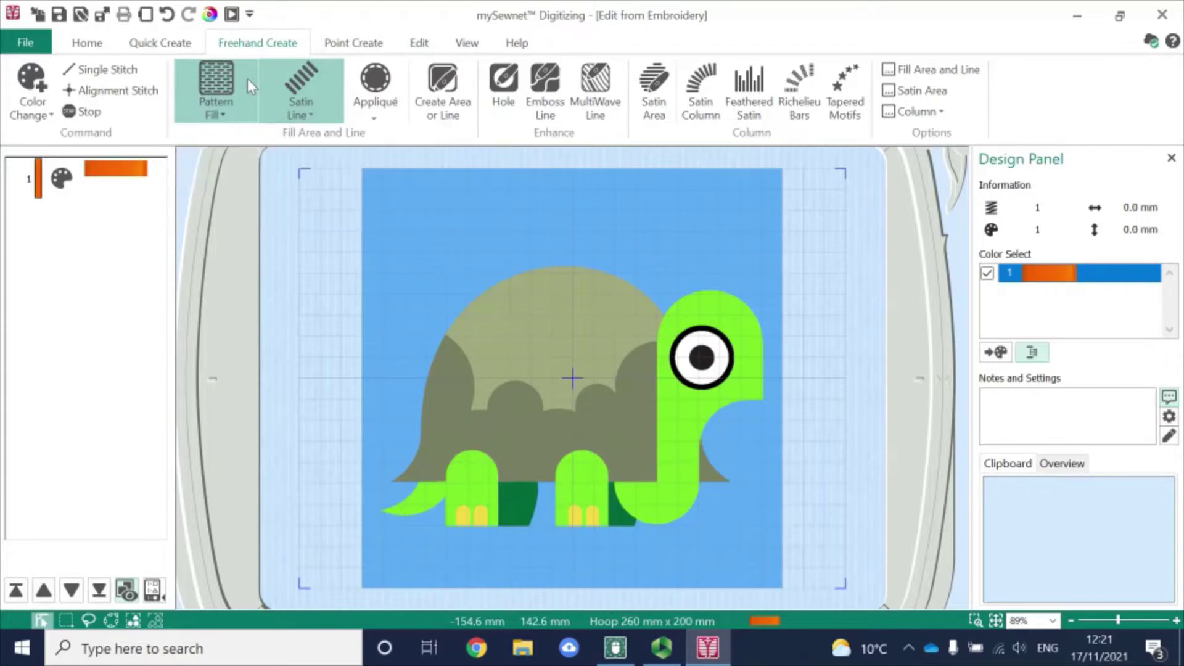
{"action": "left_click", "coordinate": [247, 79]}
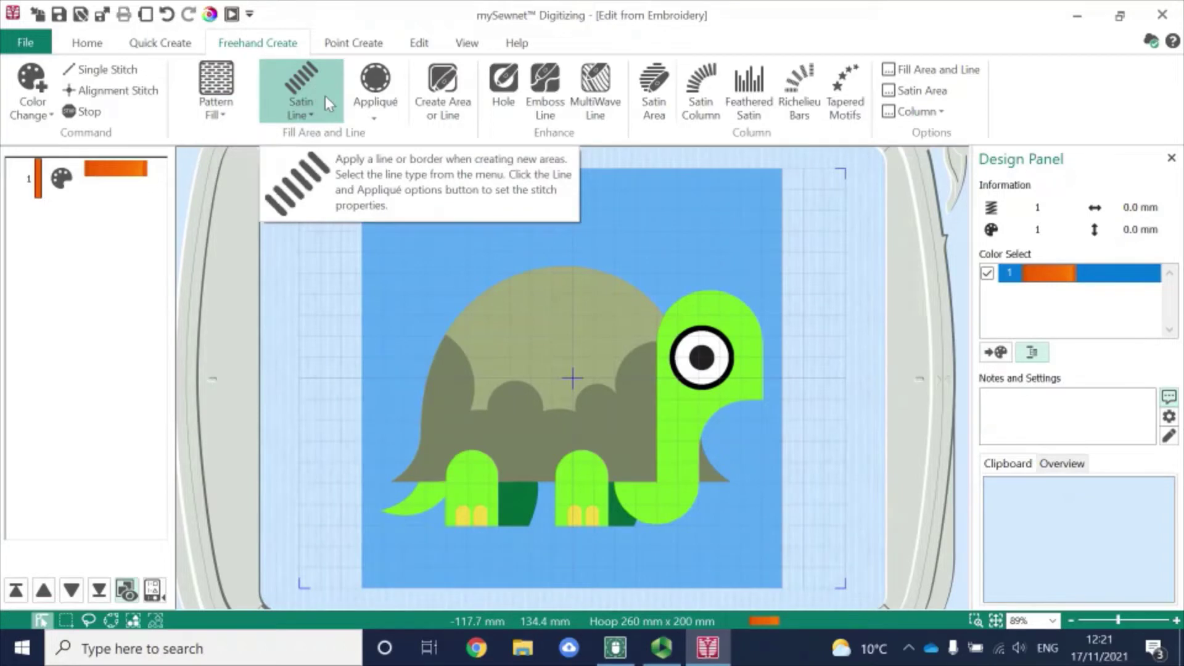
{"action": "left_click", "coordinate": [448, 108]}
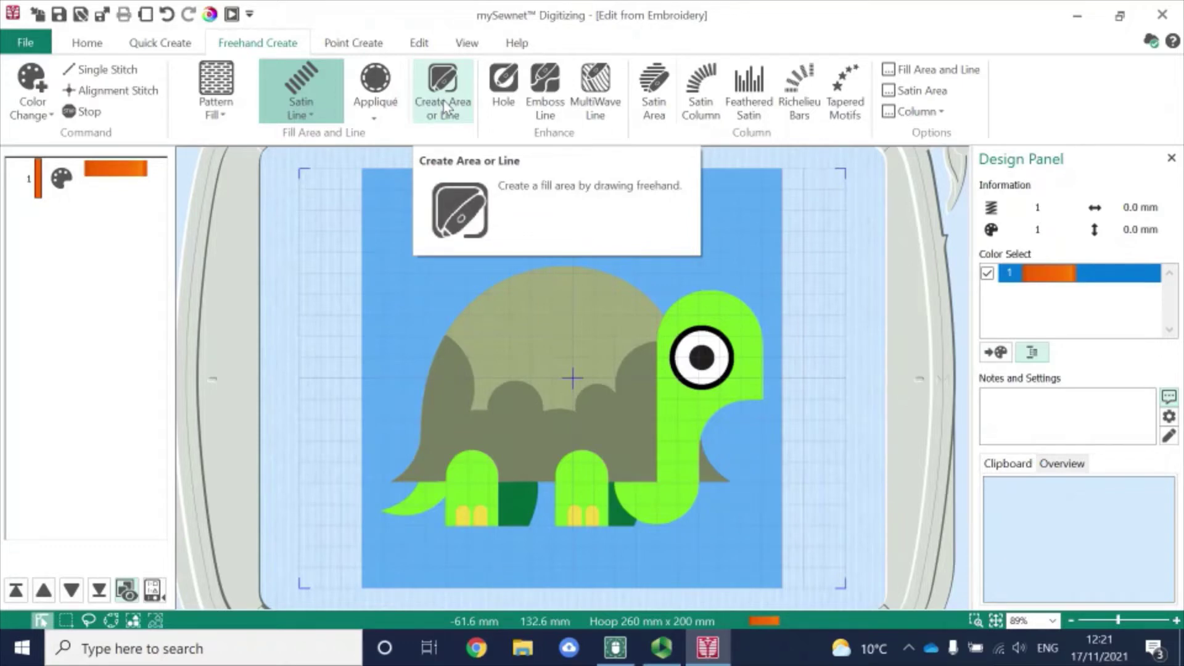
{"action": "left_click", "coordinate": [448, 109]}
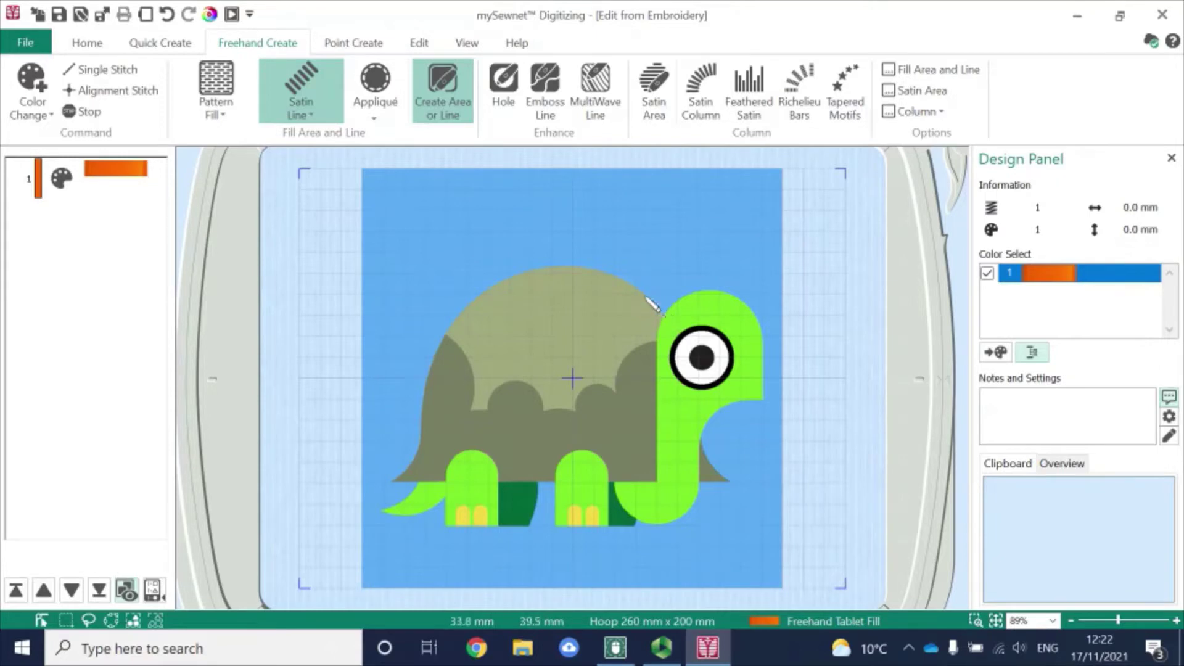
{"action": "mouse_move", "coordinate": [662, 313]}
{"action": "left_mouse_down"}
{"action": "mouse_move", "coordinate": [598, 272]}
{"action": "mouse_move", "coordinate": [544, 265]}
{"action": "mouse_move", "coordinate": [444, 334]}
{"action": "left_mouse_up"}
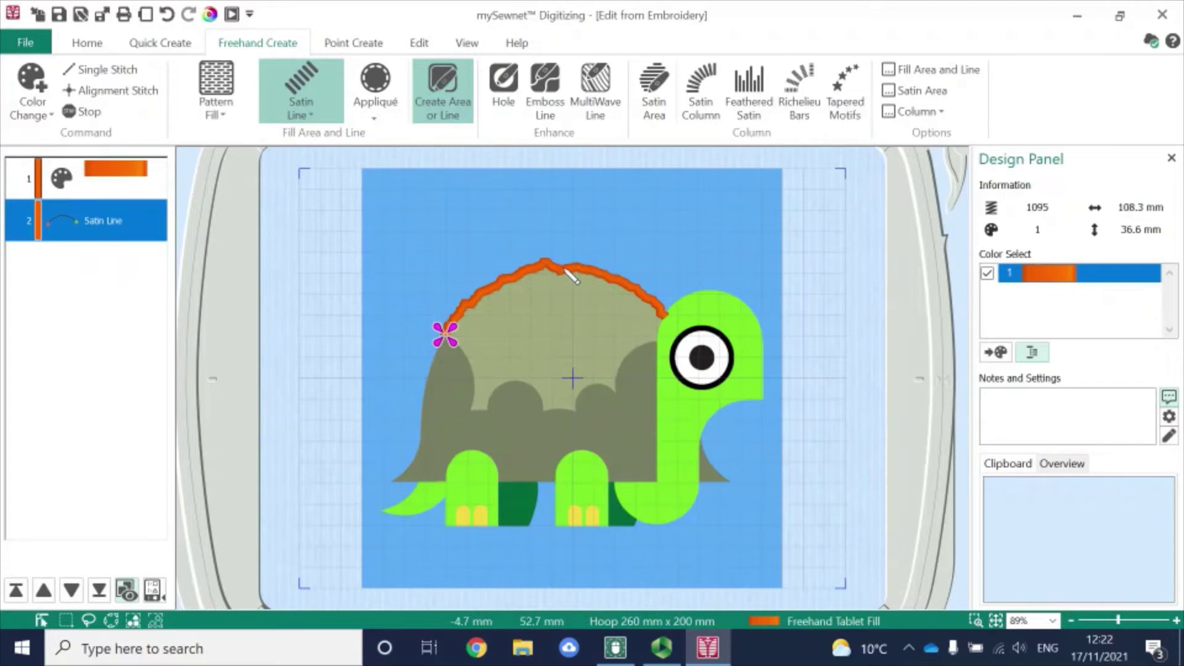
- Start a point-based satin line and place curve points over the top of the turtle's head, adjusting them to follow its edge
{"action": "left_click", "coordinate": [362, 52]}
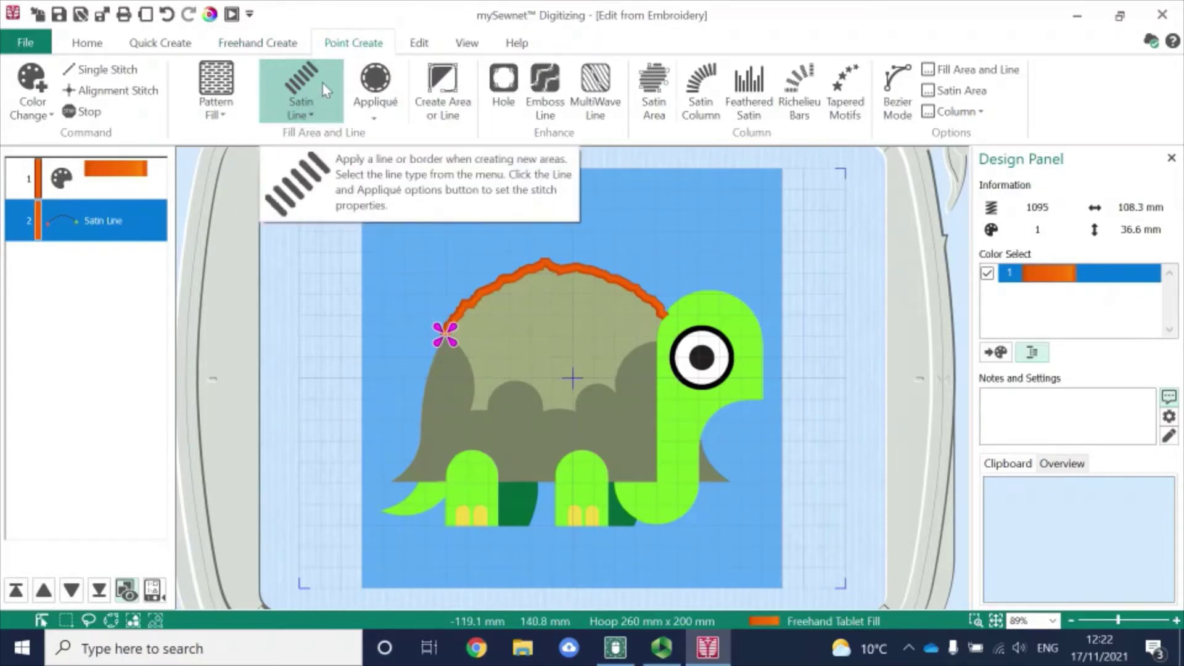
{"action": "left_click", "coordinate": [453, 104]}
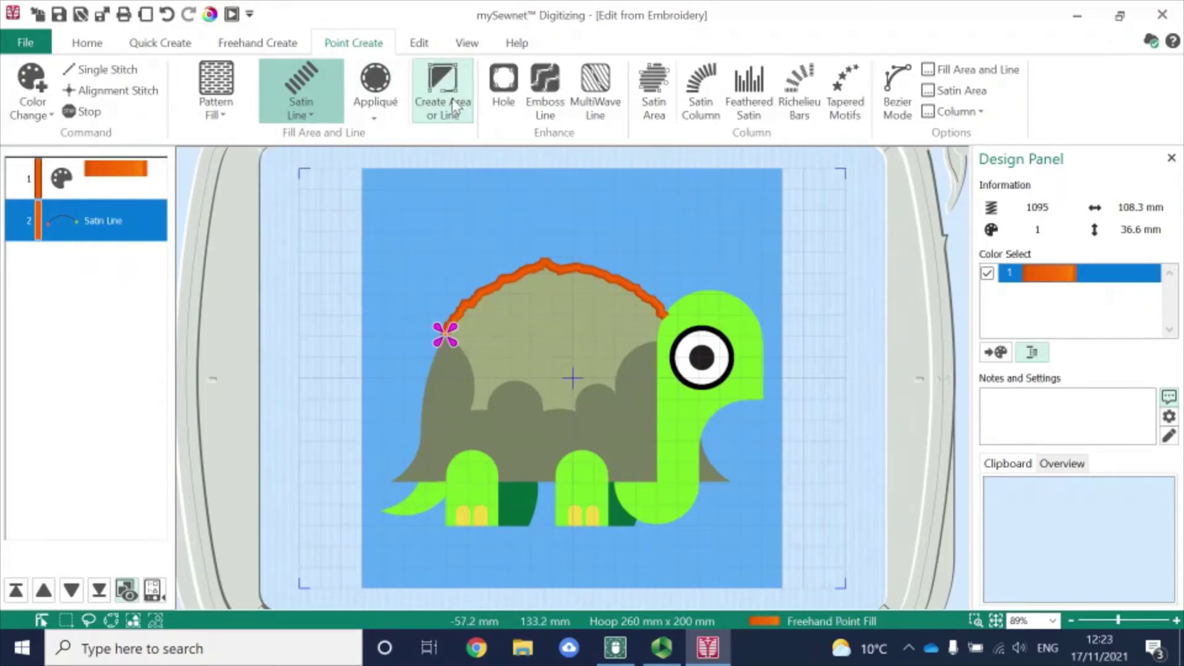
{"action": "left_click", "coordinate": [762, 339]}
{"action": "left_click", "coordinate": [730, 295]}
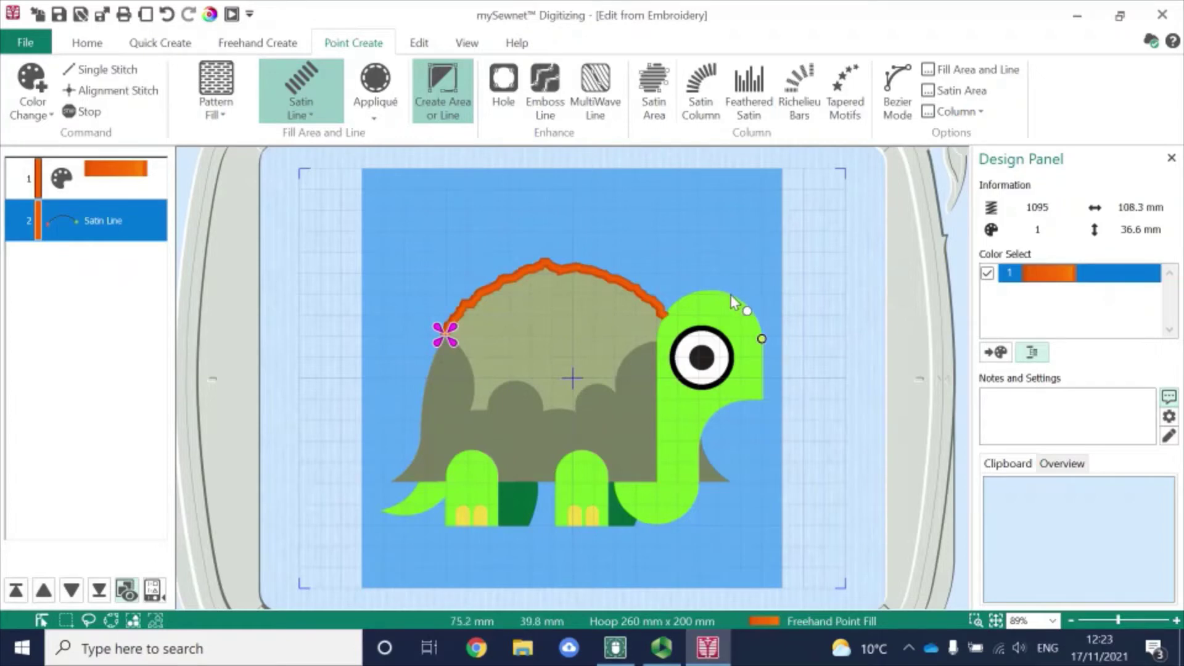
{"action": "left_click", "coordinate": [679, 301]}
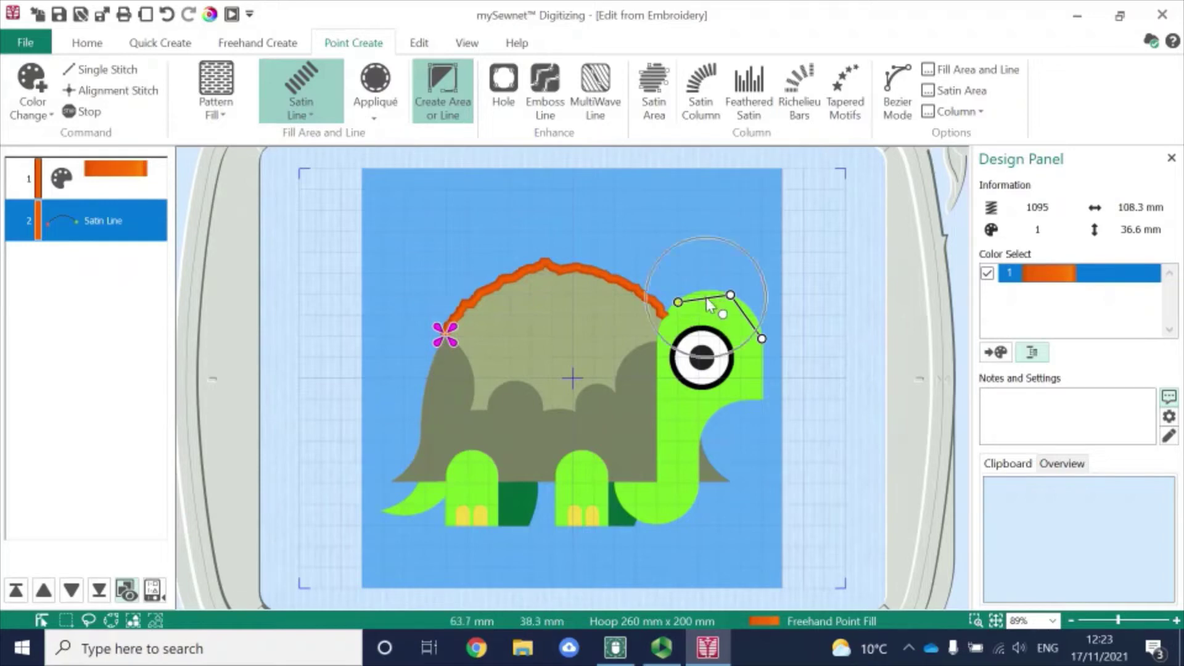
{"action": "left_click", "coordinate": [658, 331]}
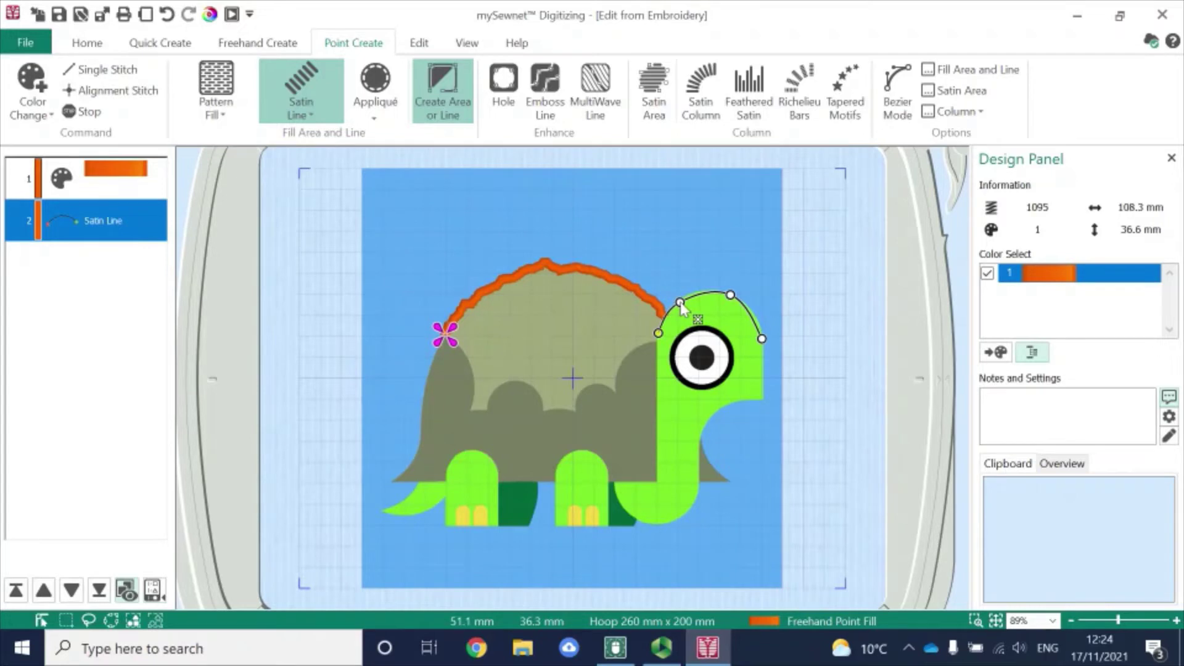
{"action": "left_click", "coordinate": [679, 302]}
{"action": "left_click_drag", "start_coordinate": [680, 304], "coordinate": [737, 296]}
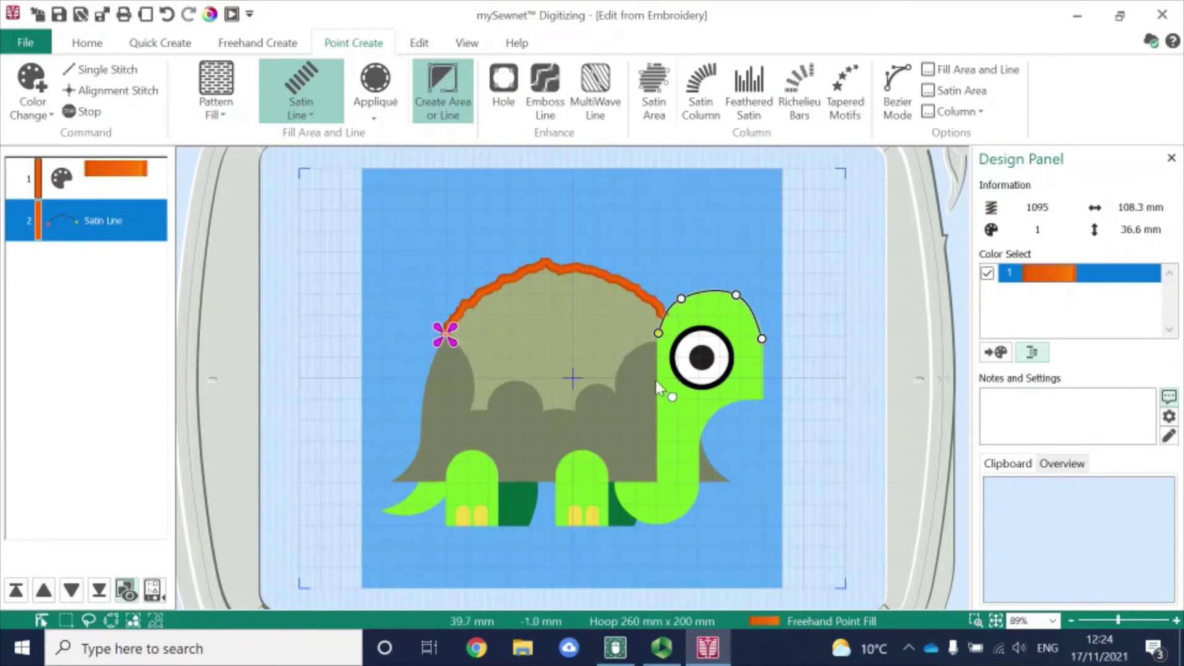
- Continue the outline with corner points down the back of the neck to the shell base, and curve points around the rounded chest
{"action": "left_click", "coordinate": [662, 344]}
{"action": "left_click", "coordinate": [656, 480]}
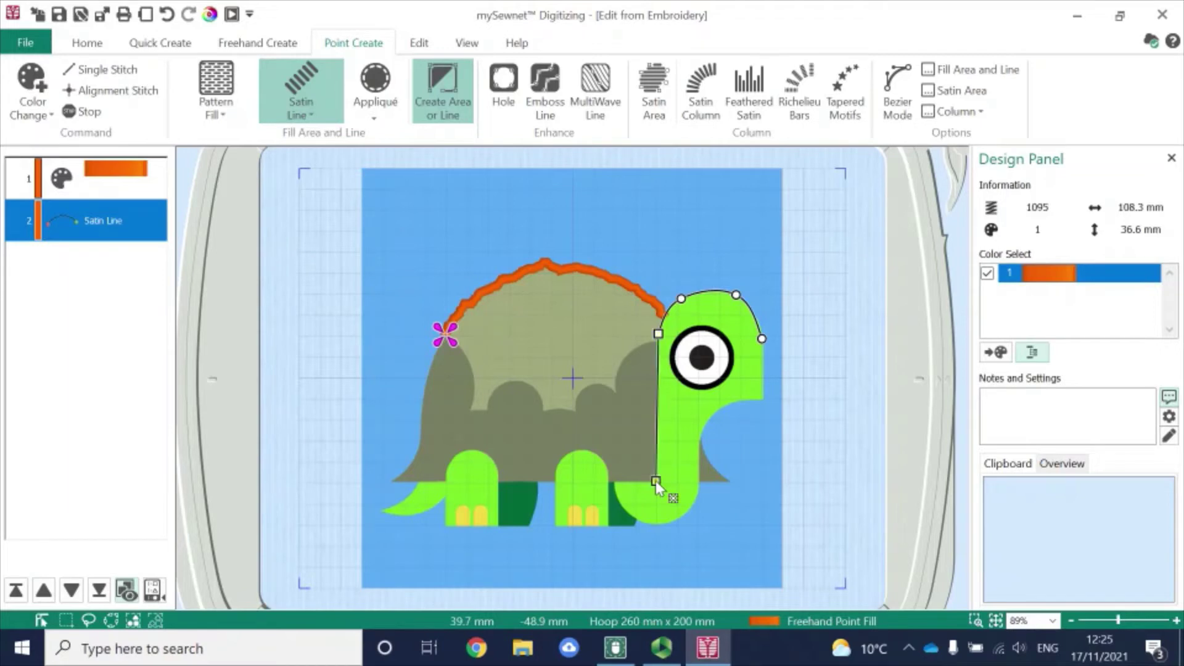
{"action": "left_click", "coordinate": [614, 480]}
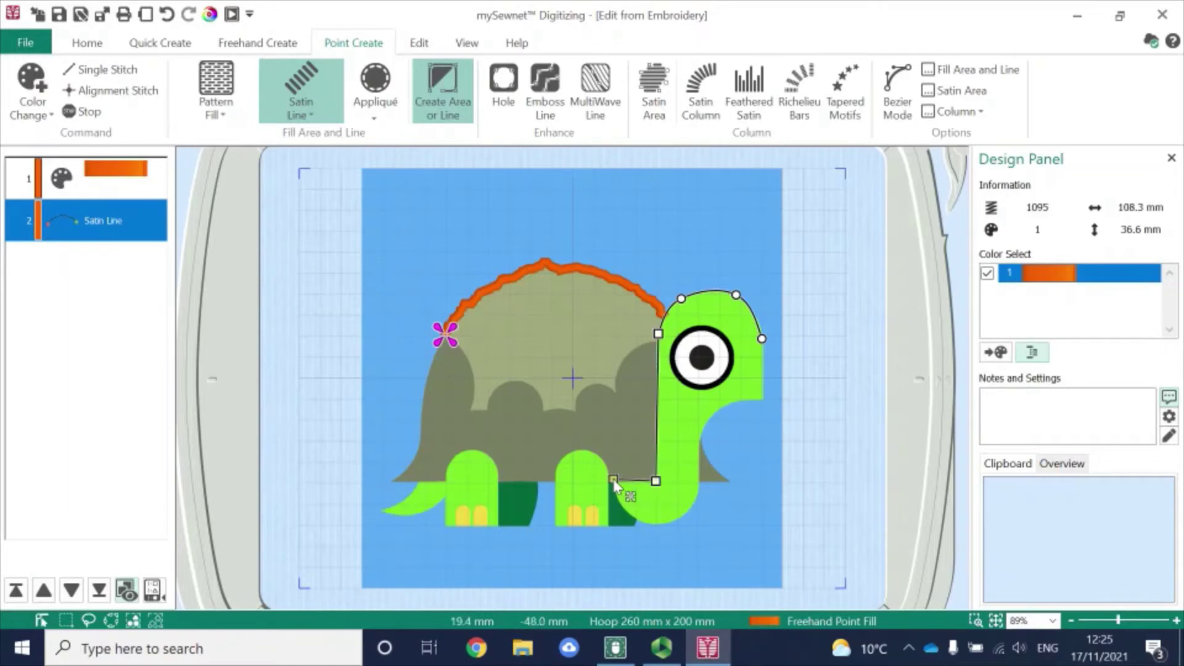
{"action": "left_click", "coordinate": [634, 513]}
{"action": "left_click", "coordinate": [632, 516]}
{"action": "left_click", "coordinate": [674, 521]}
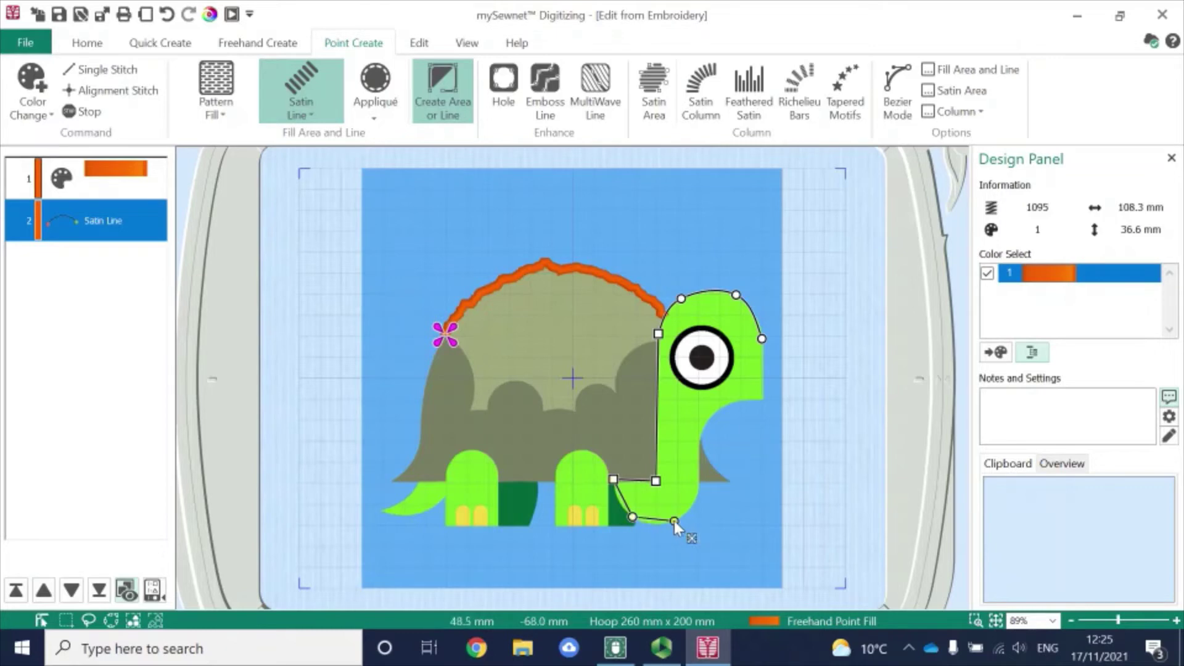
{"action": "left_click", "coordinate": [700, 484]}
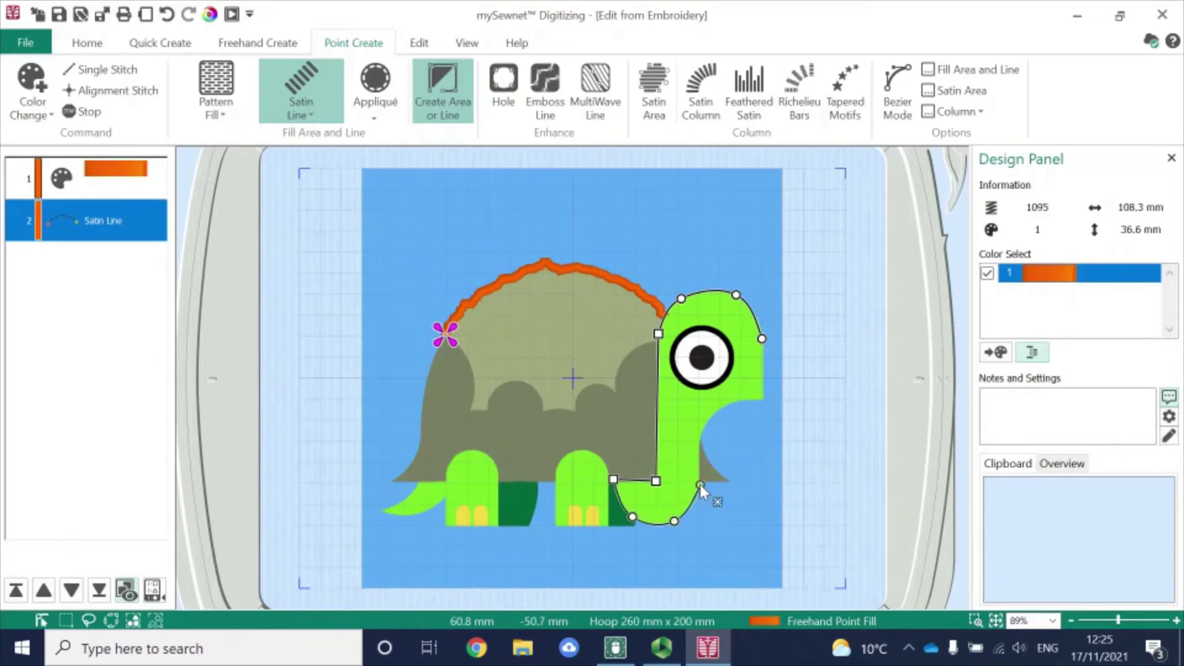
- Place points up the throat, under the jaw and at the mouth corner, and close the satin outline at the front of the face
{"action": "left_click", "coordinate": [707, 422]}
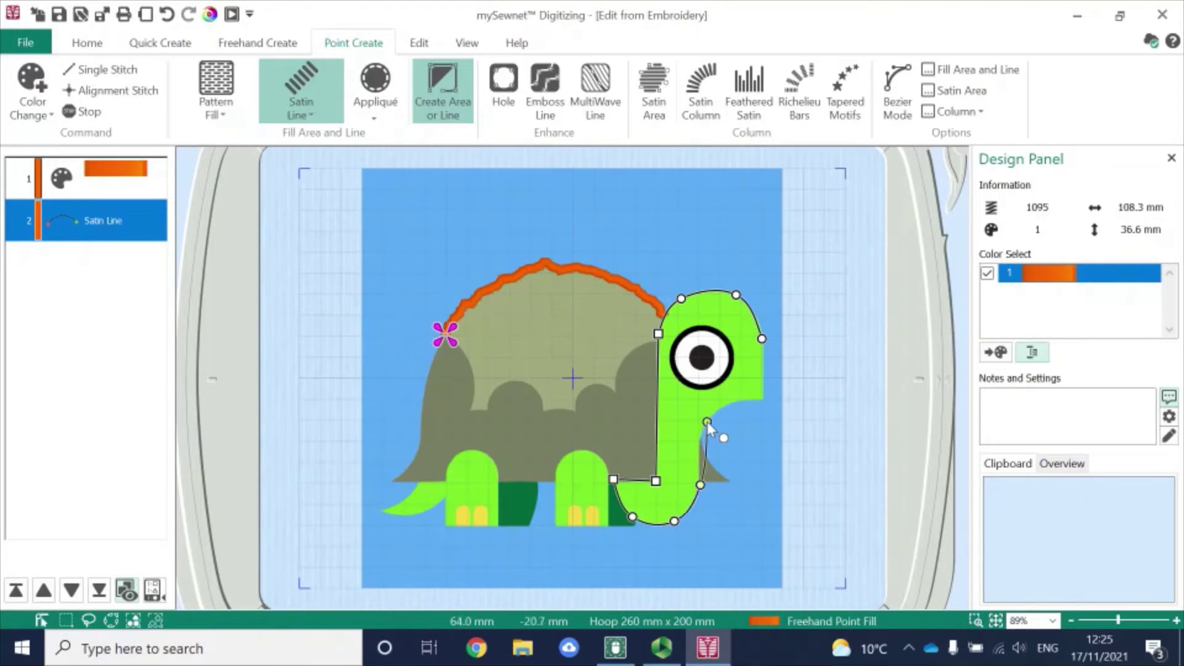
{"action": "left_click", "coordinate": [737, 400]}
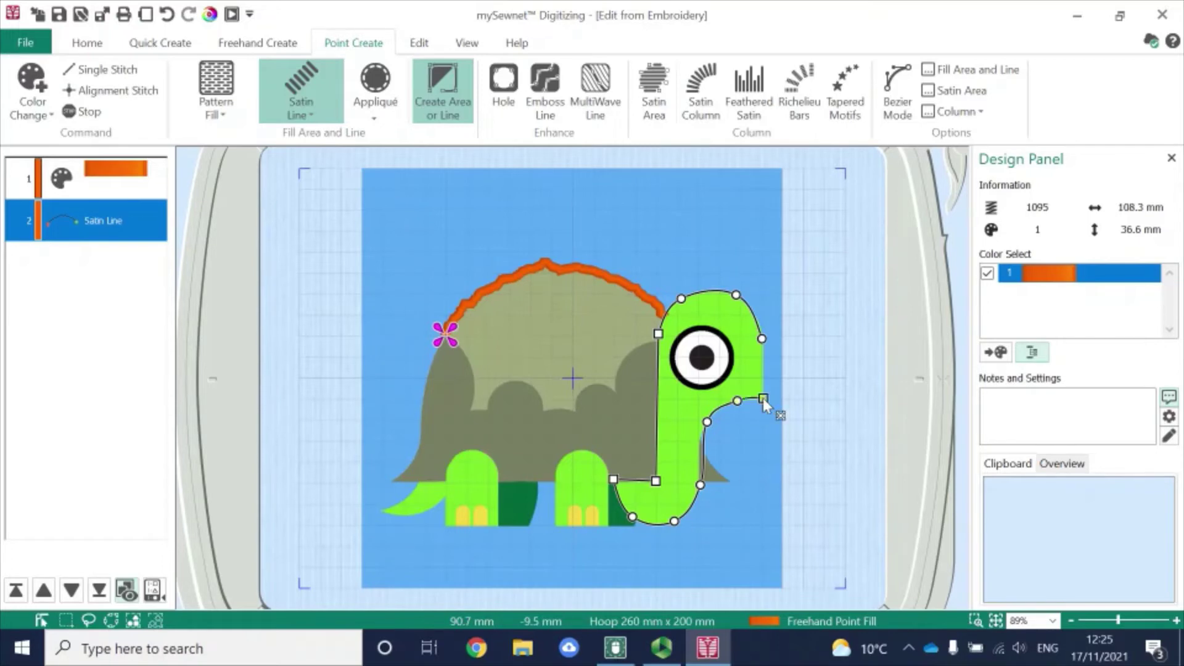
{"action": "left_click", "coordinate": [763, 397]}
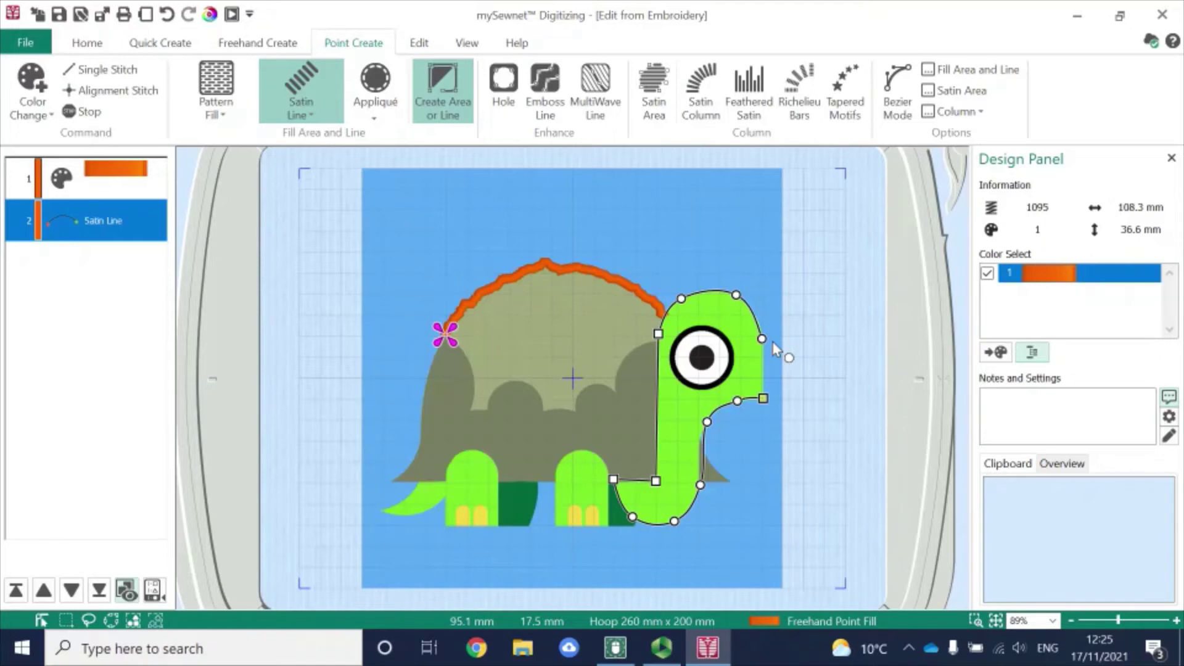
{"action": "left_click", "coordinate": [773, 342]}
{"action": "left_click", "coordinate": [769, 347]}
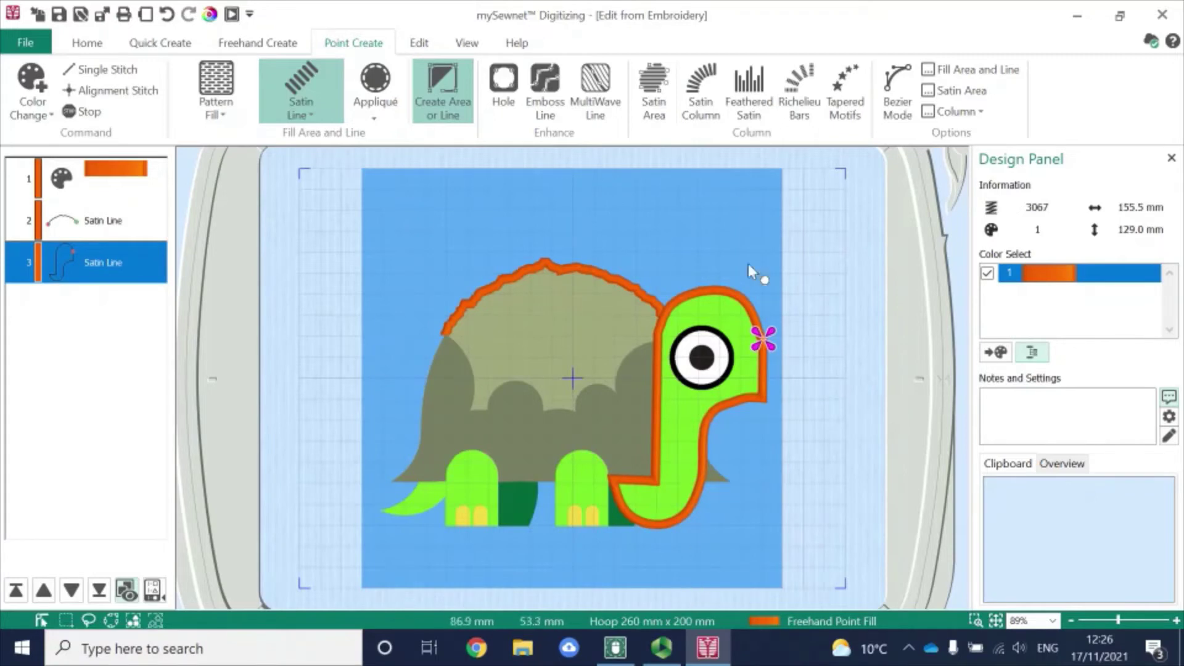
- Draw a Bezier satin line curving from below the chin, beneath the neck and up to the front leg, adjusting its handles
{"action": "left_click", "coordinate": [898, 84]}
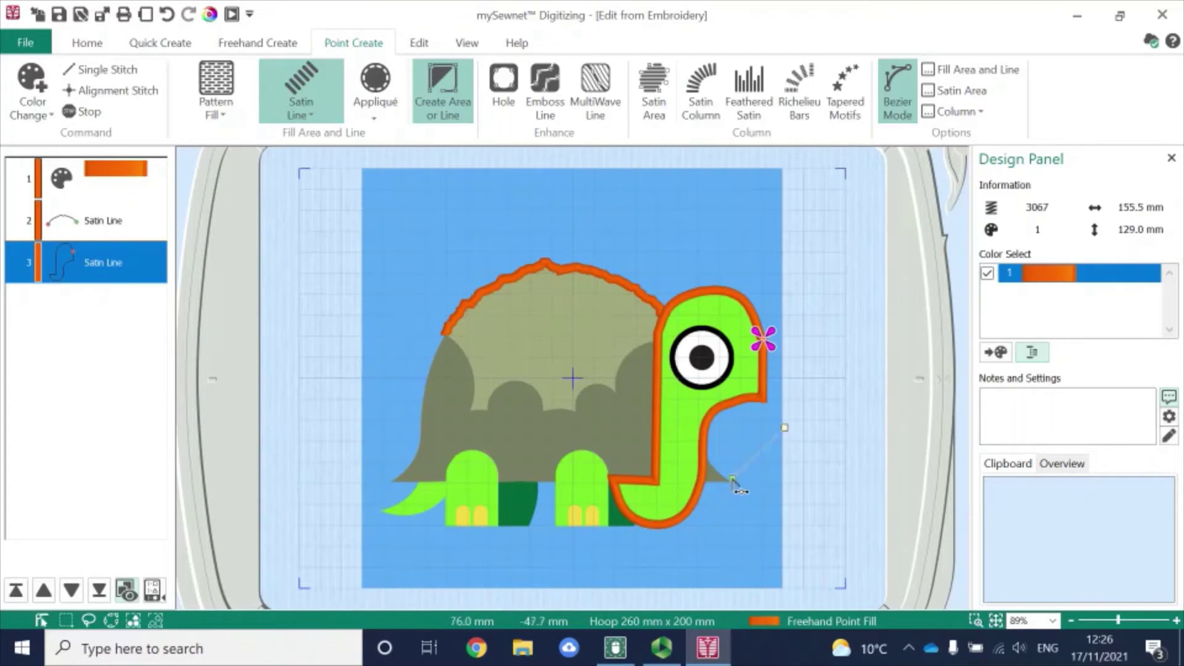
{"action": "left_click", "coordinate": [732, 479]}
{"action": "left_click", "coordinate": [736, 554]}
{"action": "left_click", "coordinate": [697, 563]}
{"action": "left_click_drag", "start_coordinate": [695, 565], "coordinate": [656, 580]}
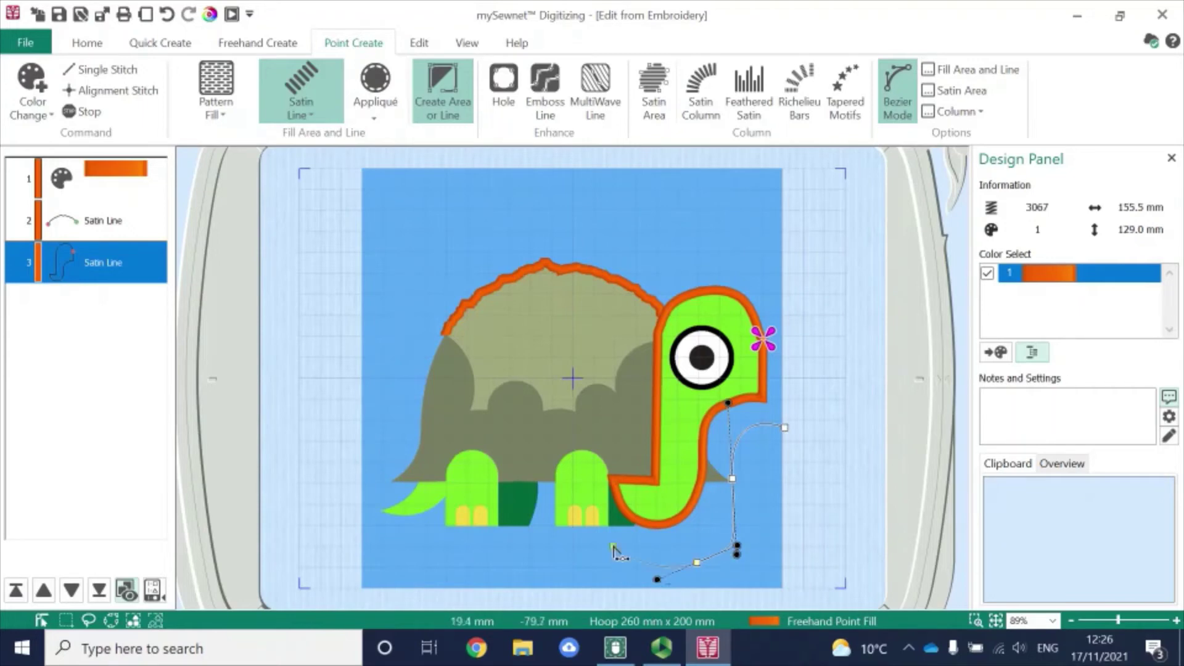
{"action": "left_click_drag", "start_coordinate": [613, 546], "coordinate": [598, 523]}
{"action": "left_click_drag", "start_coordinate": [737, 546], "coordinate": [728, 555]}
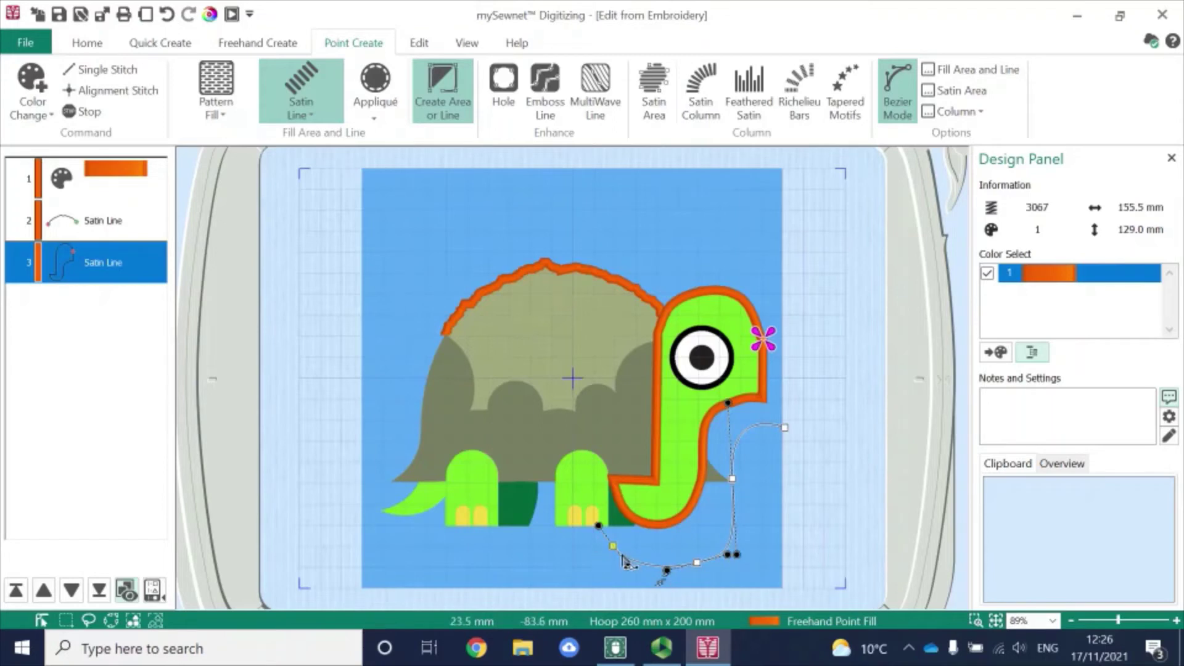
{"action": "left_click", "coordinate": [627, 566]}
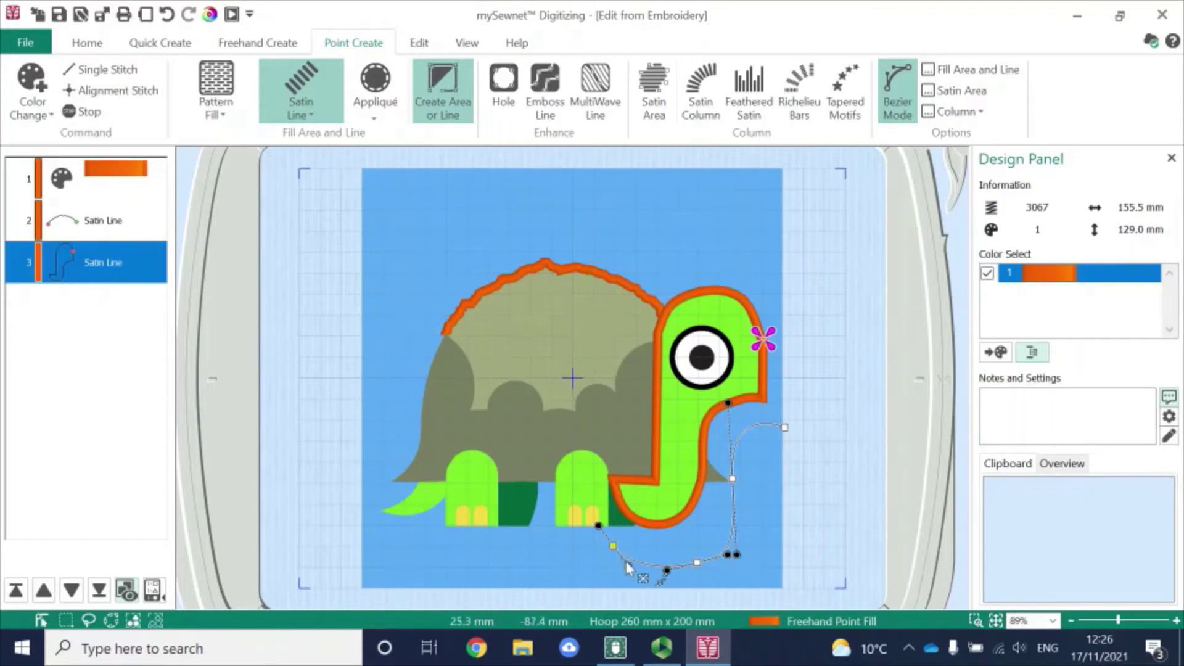
{"action": "left_click", "coordinate": [585, 479]}
{"action": "left_click_drag", "start_coordinate": [584, 478], "coordinate": [575, 424]}
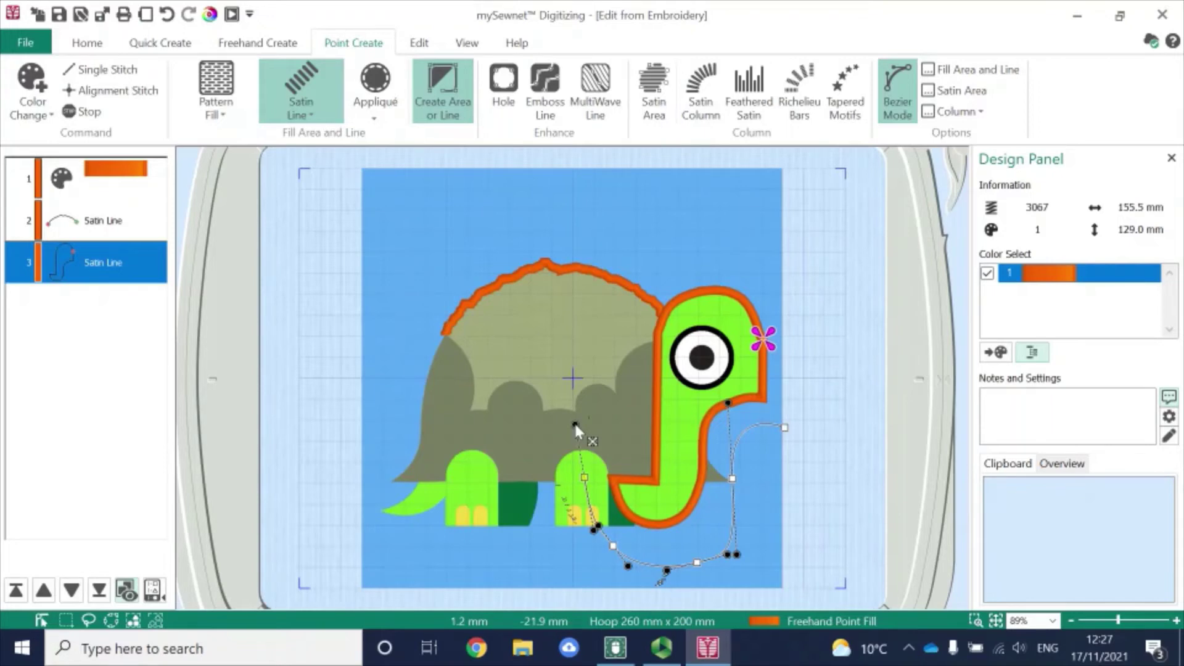
{"action": "key", "text": "Return"}
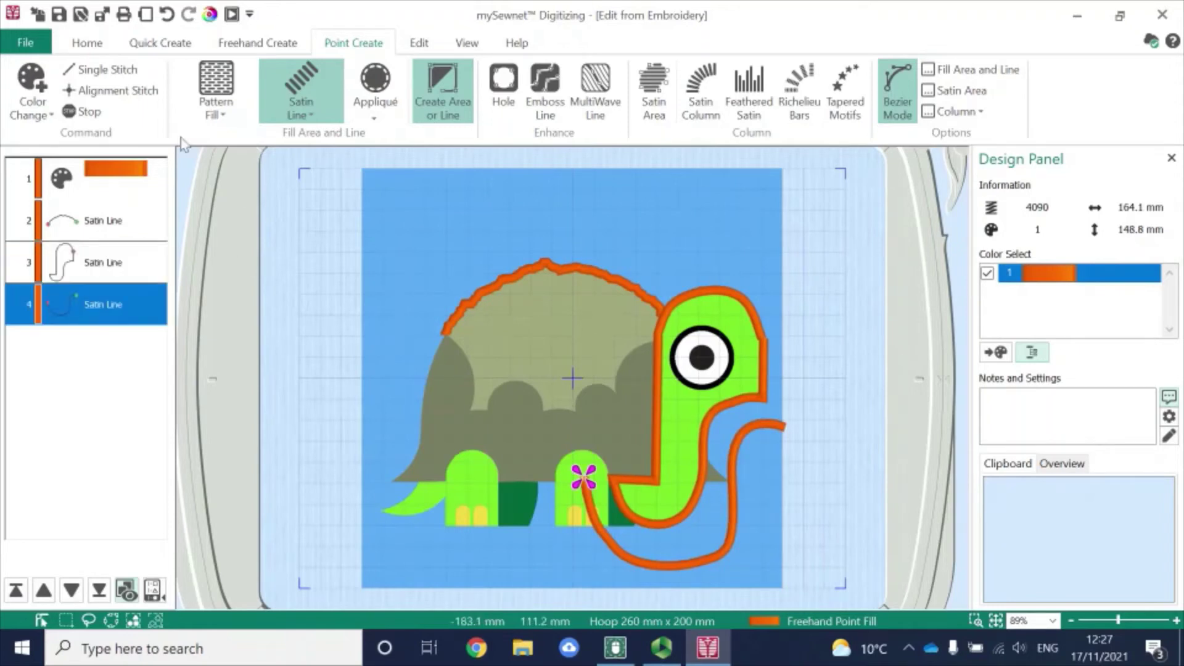
- Display the Bezier satin line's edit points and delete the line from the design
{"action": "left_click", "coordinate": [88, 42]}
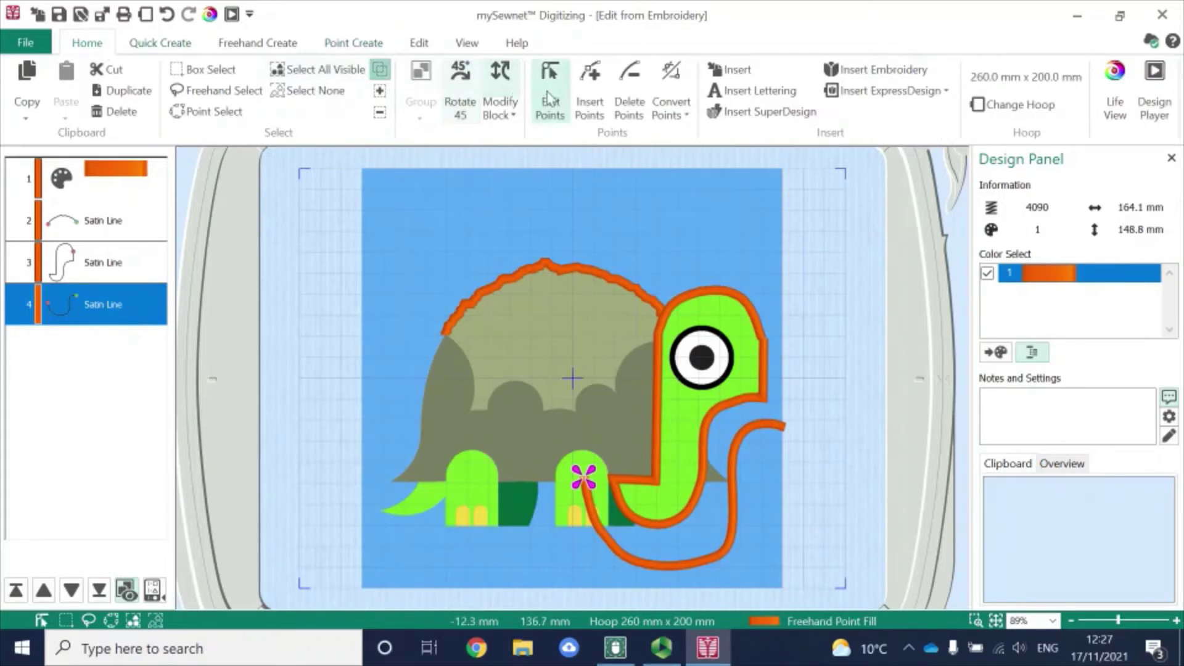
{"action": "left_click", "coordinate": [560, 84]}
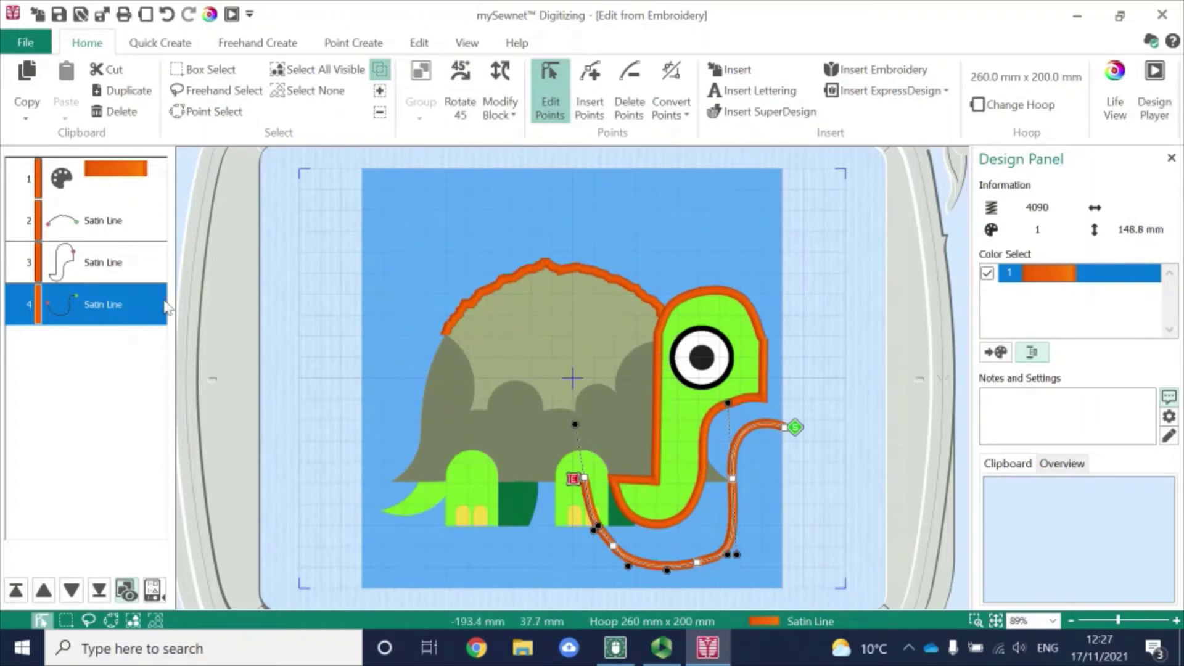
{"action": "left_click", "coordinate": [128, 299]}
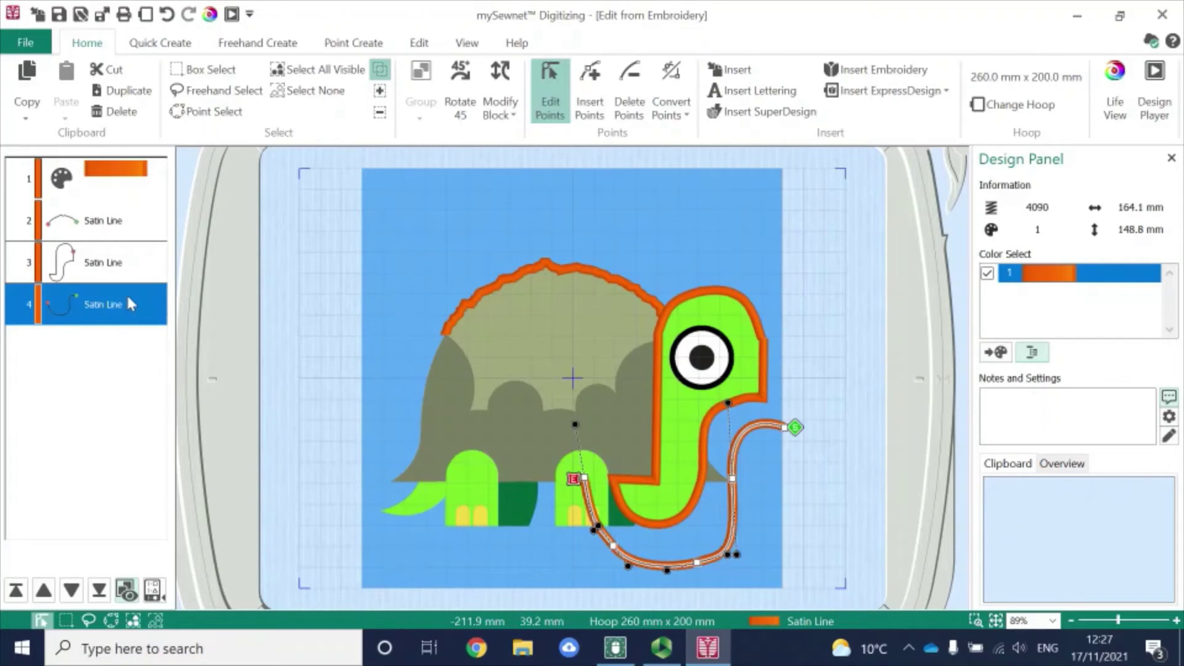
{"action": "key", "text": "Delete"}
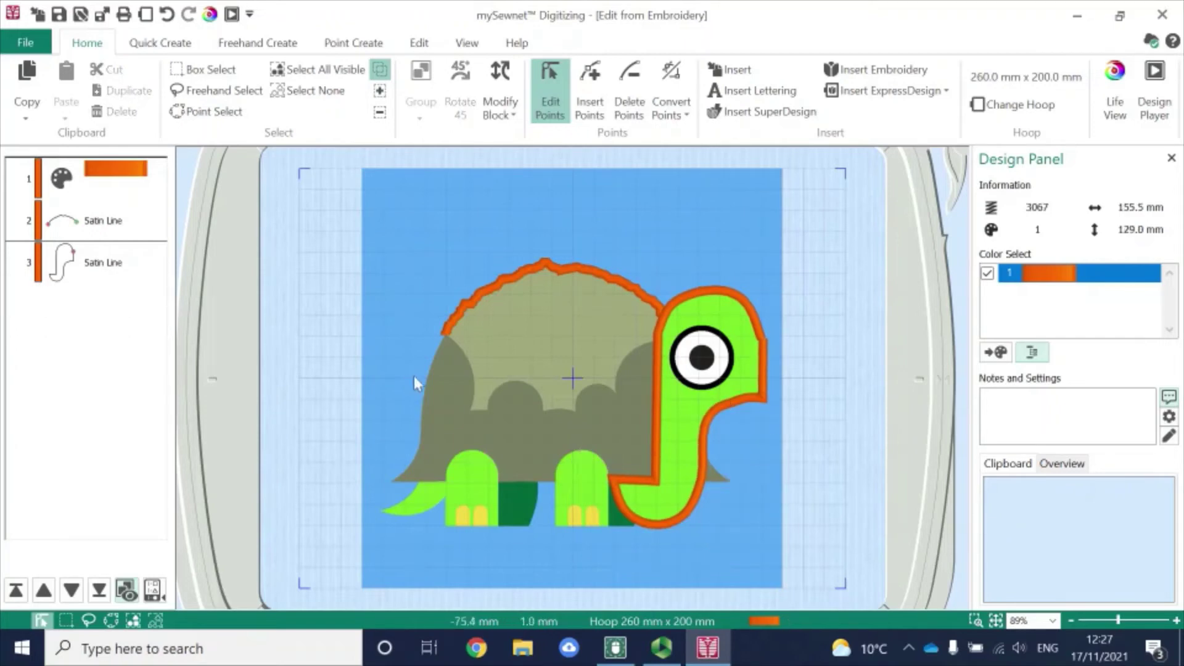
- Fine-tune the head outline's points at the front of the face and lower neck, and show the edit points of the freehand shell line
{"action": "left_click", "coordinate": [557, 106]}
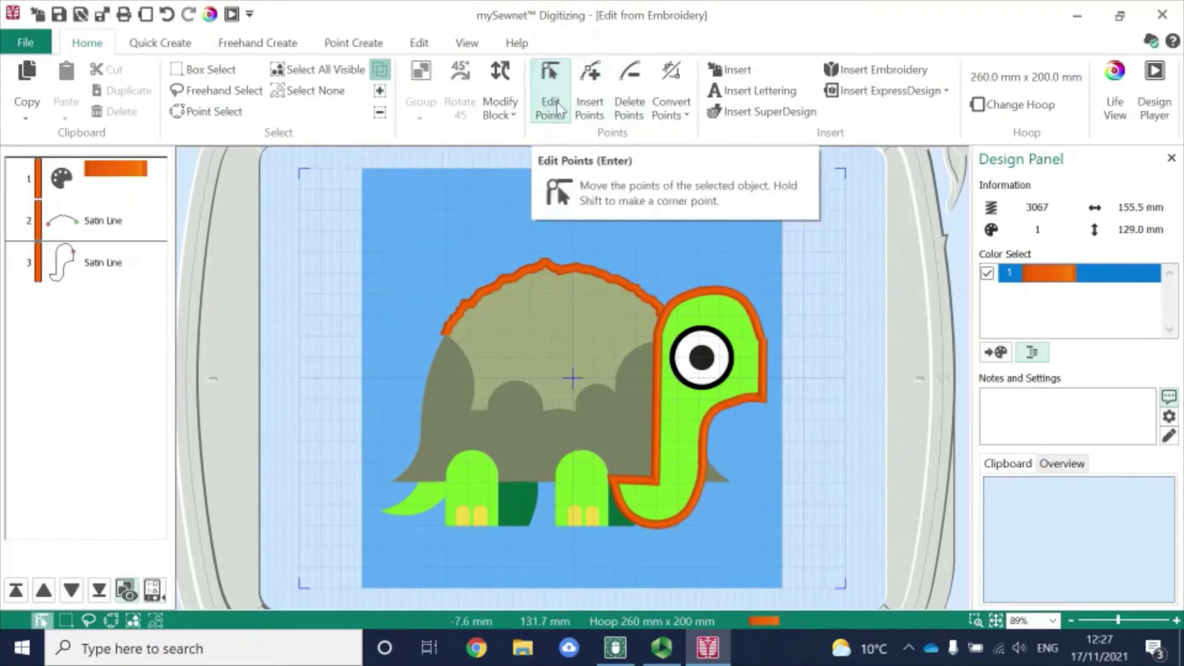
{"action": "left_click", "coordinate": [657, 382]}
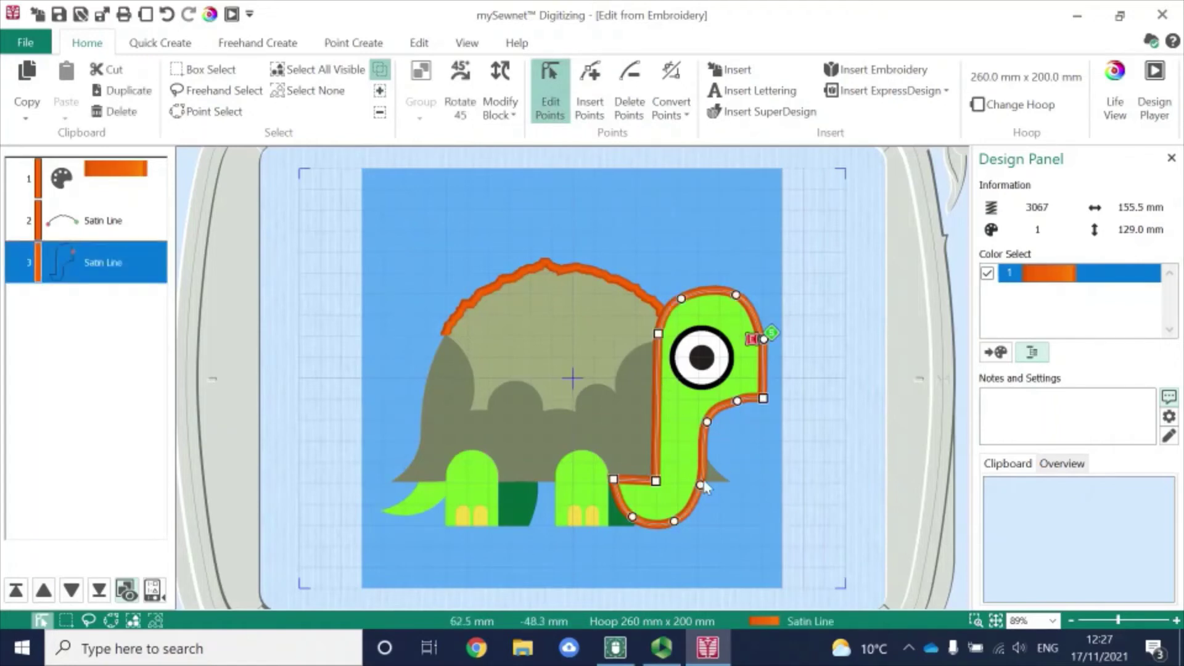
{"action": "left_click", "coordinate": [764, 340]}
{"action": "mouse_move", "coordinate": [700, 484]}
{"action": "left_mouse_down"}
{"action": "mouse_move", "coordinate": [839, 542]}
{"action": "mouse_move", "coordinate": [703, 503]}
{"action": "mouse_move", "coordinate": [703, 492]}
{"action": "left_mouse_up"}
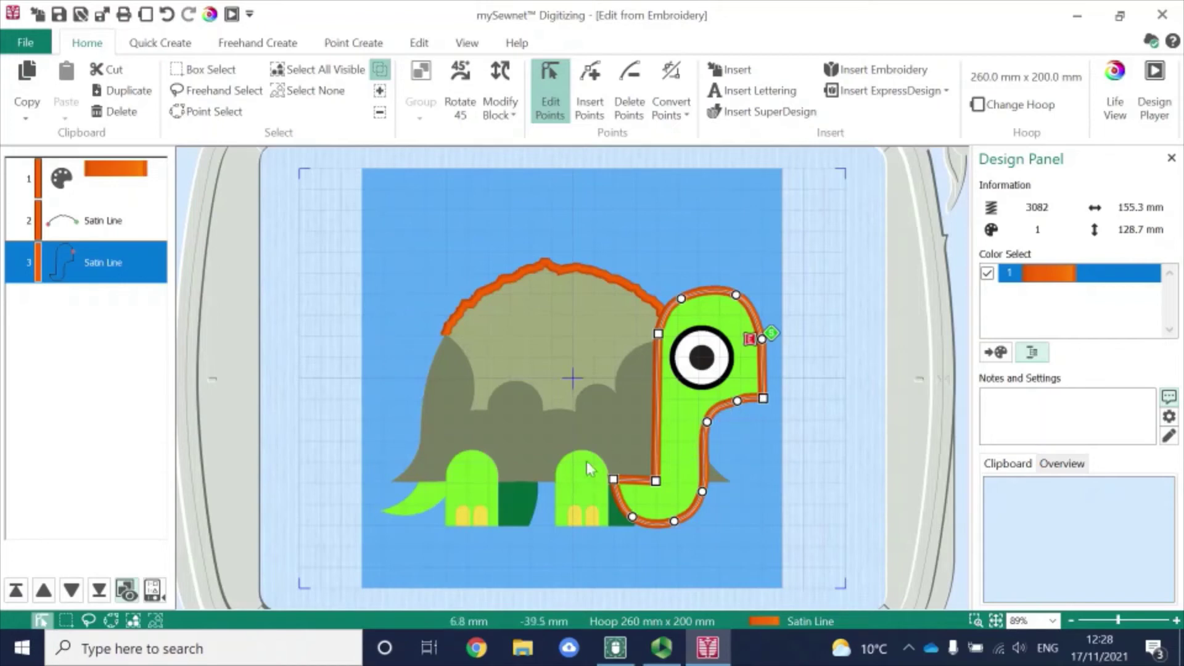
{"action": "left_click", "coordinate": [604, 273]}
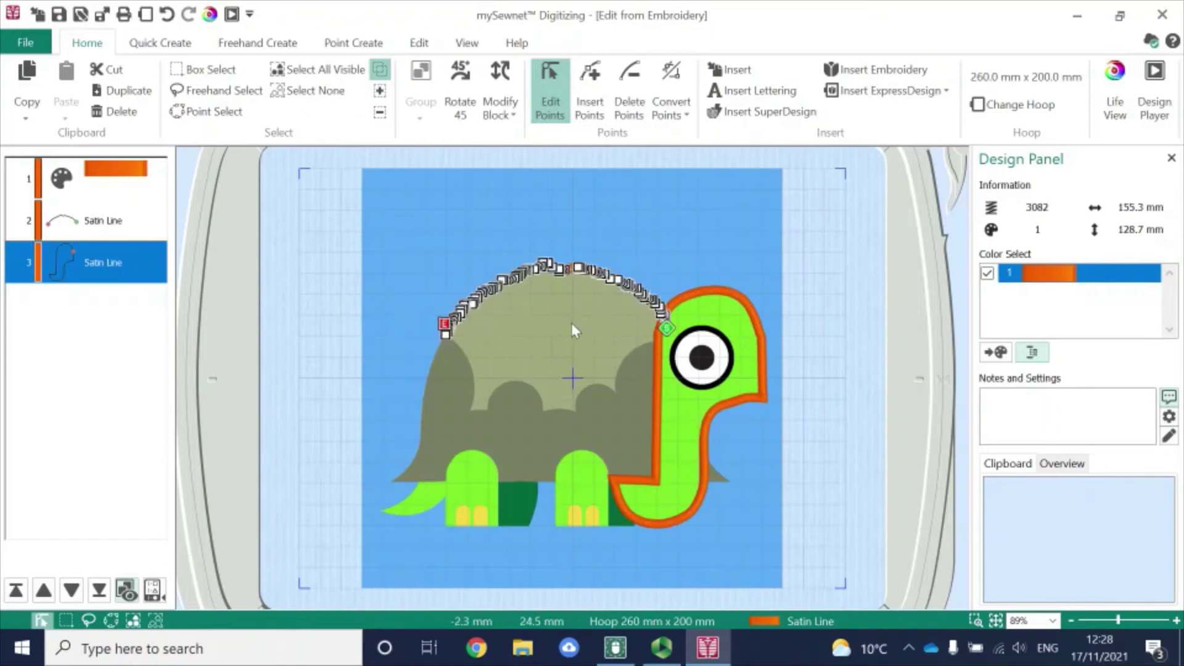
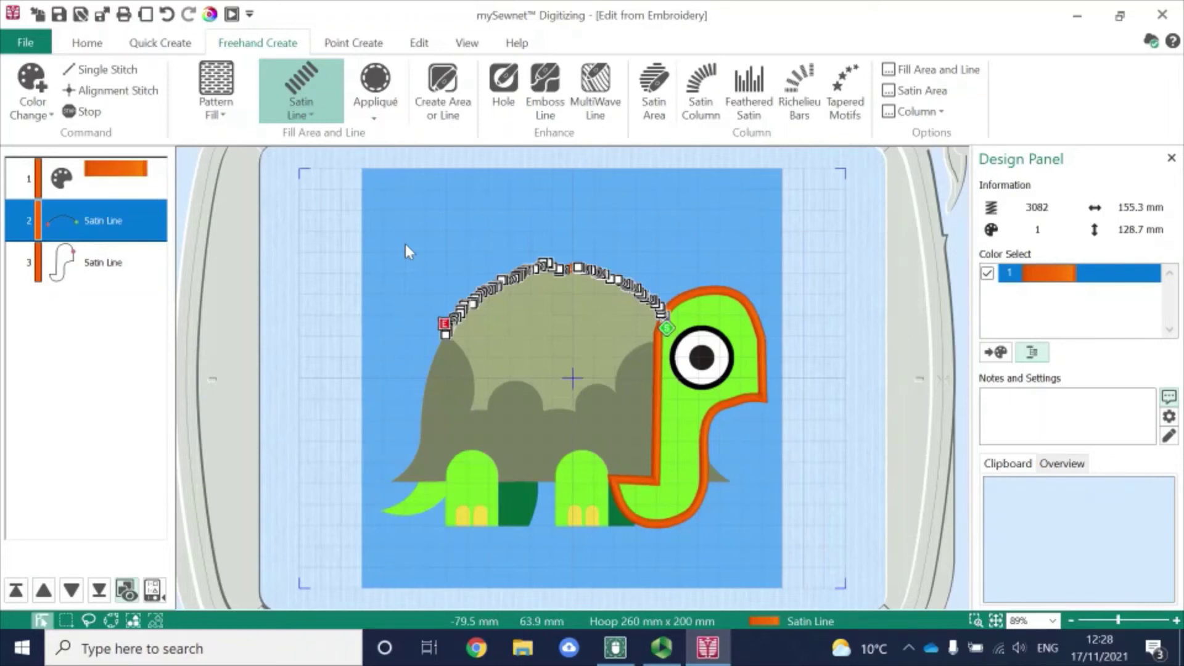
- Add a color change to Robison-Anton Rayon 40 thread 2343 Eggshell after the turtle's head outline
{"action": "left_click", "coordinate": [89, 278]}
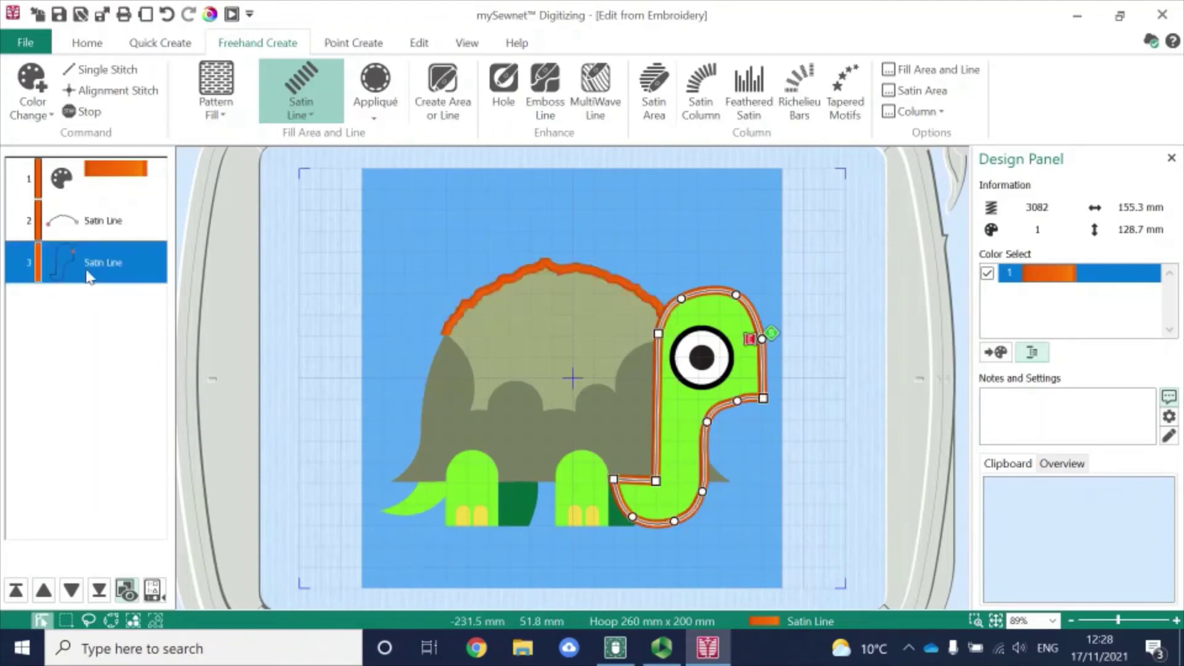
{"action": "left_click", "coordinate": [31, 81]}
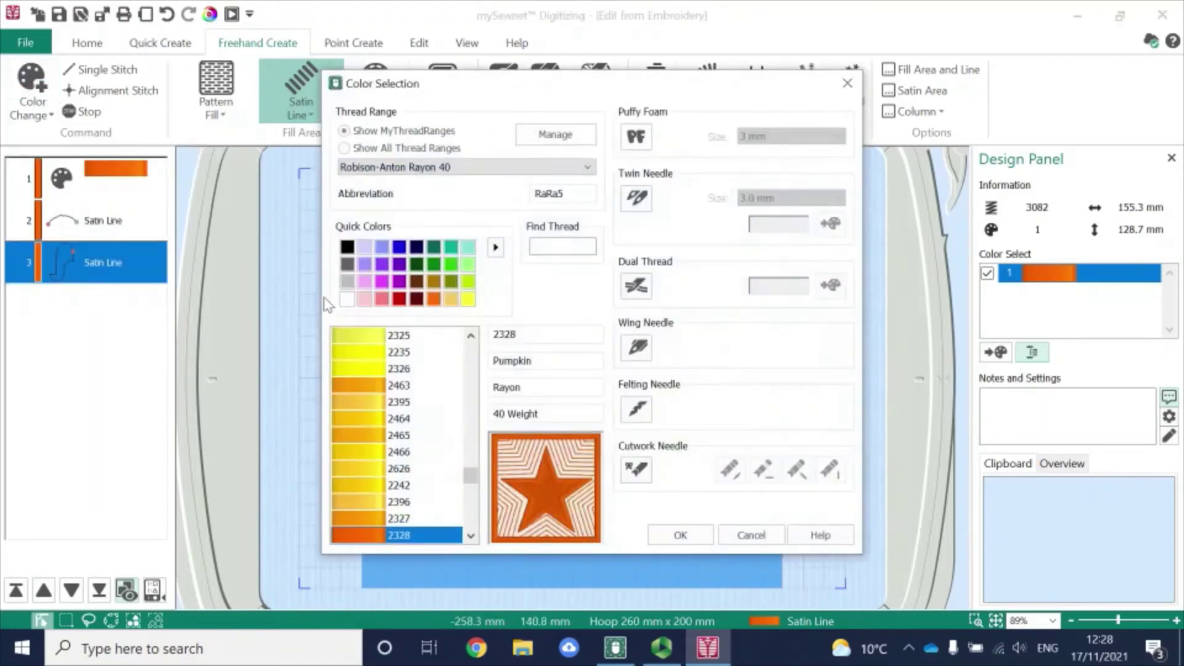
{"action": "left_click", "coordinate": [348, 302]}
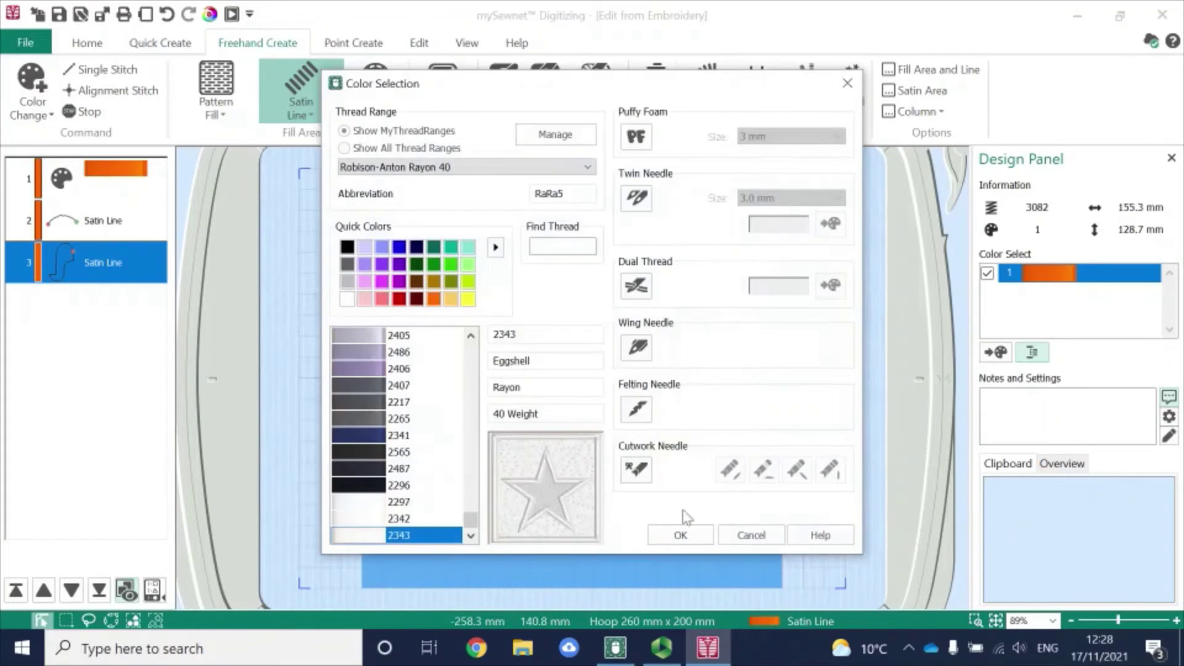
{"action": "left_click", "coordinate": [682, 535]}
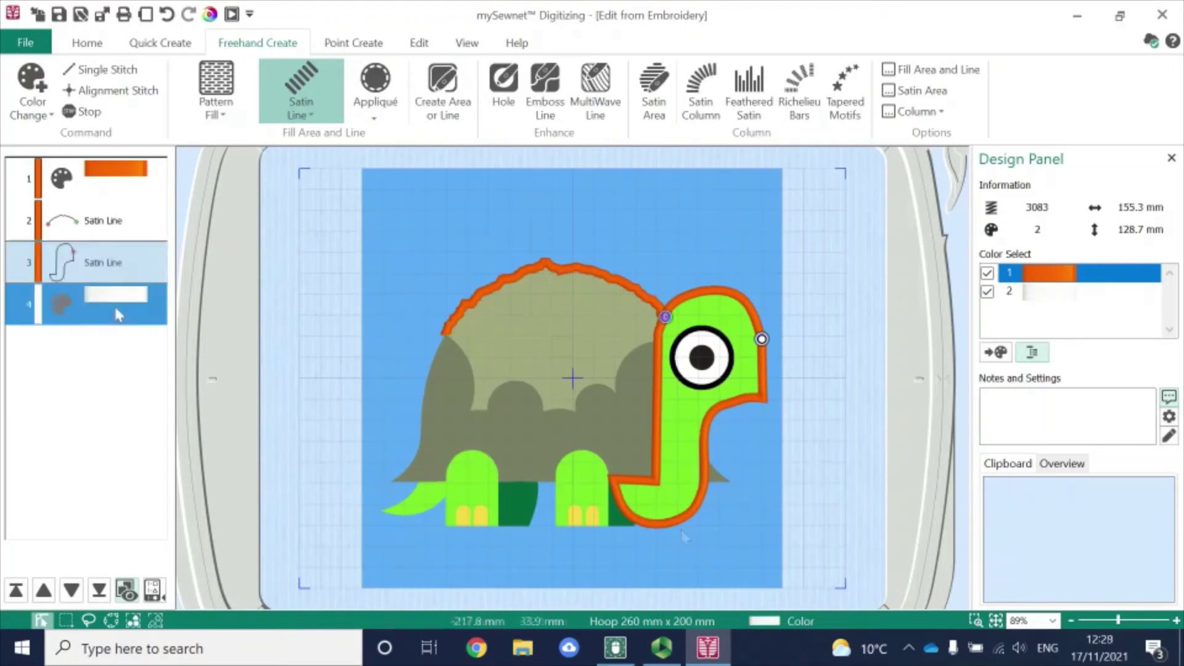
- Set the line type to Triple Stitch and draw freehand meandering lines over the rear of the dark shell and above the back leg
{"action": "left_click", "coordinate": [311, 115]}
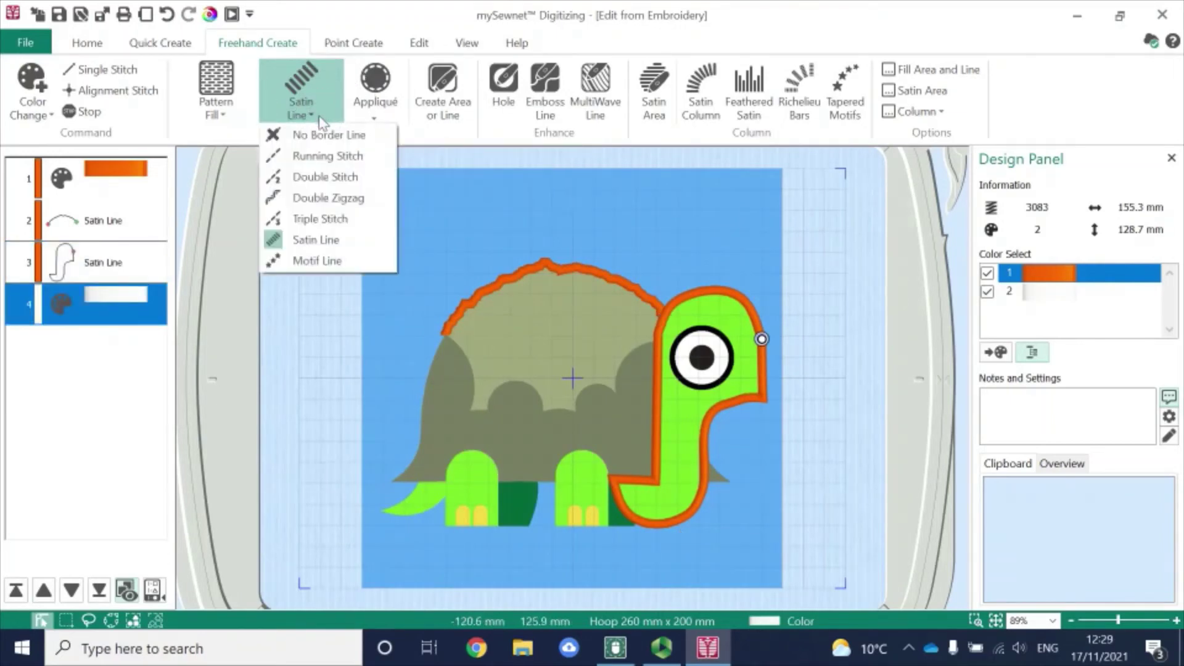
{"action": "left_click", "coordinate": [320, 219]}
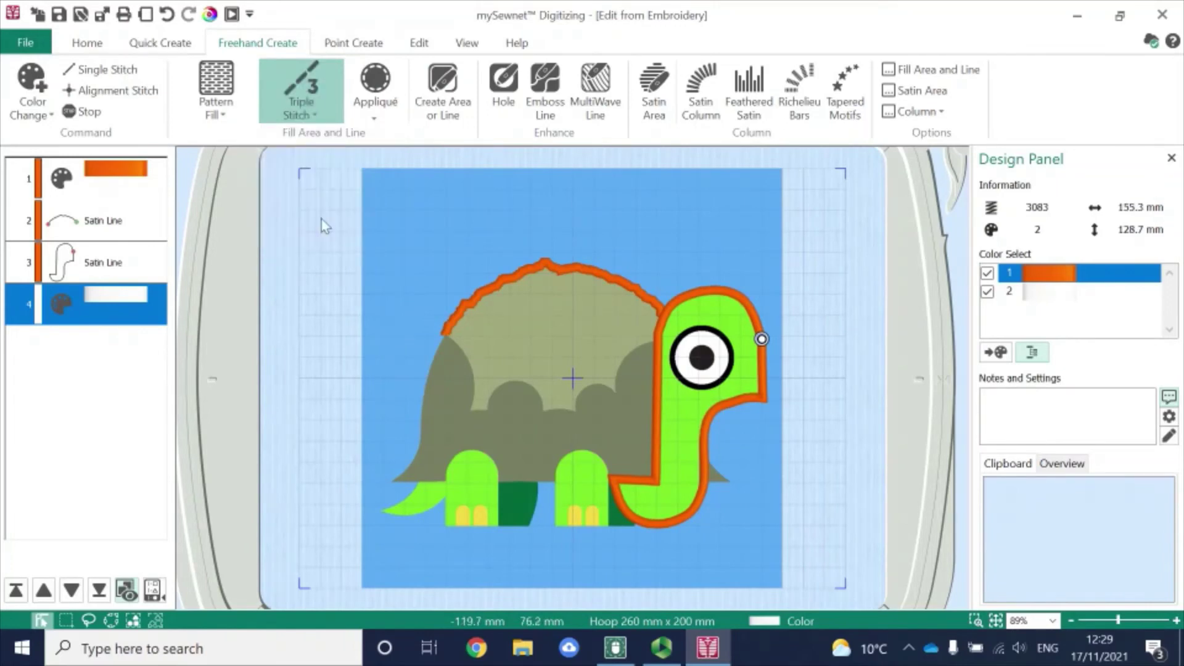
{"action": "left_click", "coordinate": [975, 621]}
{"action": "left_click_drag", "start_coordinate": [394, 282], "coordinate": [738, 505]}
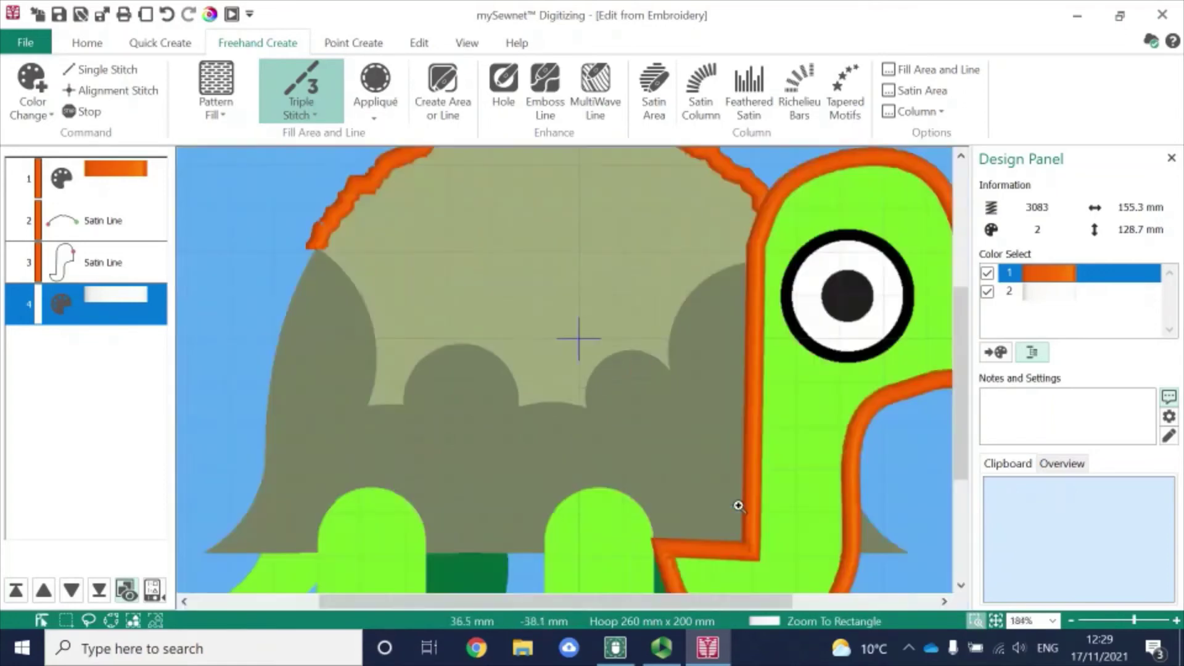
{"action": "left_click", "coordinate": [436, 97]}
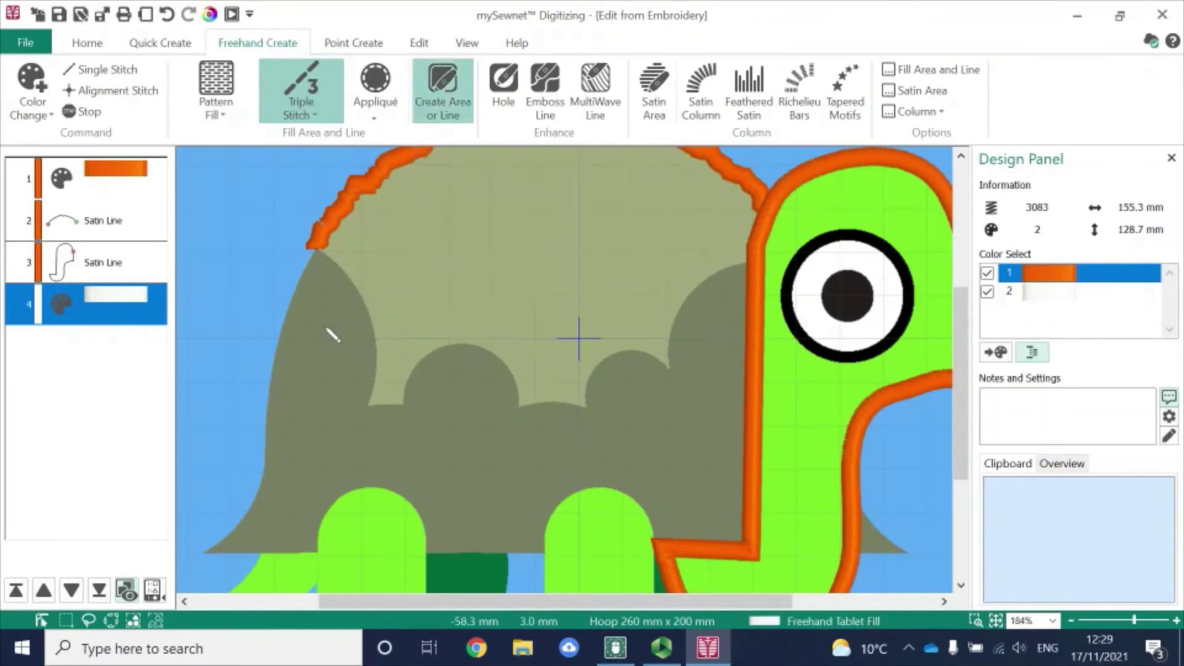
{"action": "mouse_move", "coordinate": [300, 299]}
{"action": "left_mouse_down"}
{"action": "mouse_move", "coordinate": [321, 305]}
{"action": "mouse_move", "coordinate": [336, 297]}
{"action": "mouse_move", "coordinate": [331, 270]}
{"action": "mouse_move", "coordinate": [348, 302]}
{"action": "mouse_move", "coordinate": [322, 336]}
{"action": "mouse_move", "coordinate": [301, 306]}
{"action": "mouse_move", "coordinate": [288, 325]}
{"action": "mouse_move", "coordinate": [311, 345]}
{"action": "mouse_move", "coordinate": [299, 367]}
{"action": "mouse_move", "coordinate": [320, 386]}
{"action": "mouse_move", "coordinate": [330, 368]}
{"action": "mouse_move", "coordinate": [318, 353]}
{"action": "mouse_move", "coordinate": [365, 374]}
{"action": "mouse_move", "coordinate": [370, 350]}
{"action": "mouse_move", "coordinate": [356, 339]}
{"action": "mouse_move", "coordinate": [366, 335]}
{"action": "mouse_move", "coordinate": [386, 353]}
{"action": "mouse_move", "coordinate": [378, 389]}
{"action": "mouse_move", "coordinate": [336, 367]}
{"action": "mouse_move", "coordinate": [338, 405]}
{"action": "mouse_move", "coordinate": [350, 411]}
{"action": "mouse_move", "coordinate": [346, 397]}
{"action": "mouse_move", "coordinate": [321, 410]}
{"action": "mouse_move", "coordinate": [302, 401]}
{"action": "mouse_move", "coordinate": [302, 384]}
{"action": "mouse_move", "coordinate": [285, 377]}
{"action": "mouse_move", "coordinate": [279, 394]}
{"action": "mouse_move", "coordinate": [280, 364]}
{"action": "mouse_move", "coordinate": [293, 368]}
{"action": "mouse_move", "coordinate": [285, 408]}
{"action": "mouse_move", "coordinate": [318, 407]}
{"action": "mouse_move", "coordinate": [285, 446]}
{"action": "mouse_move", "coordinate": [308, 451]}
{"action": "mouse_move", "coordinate": [274, 436]}
{"action": "left_mouse_up"}
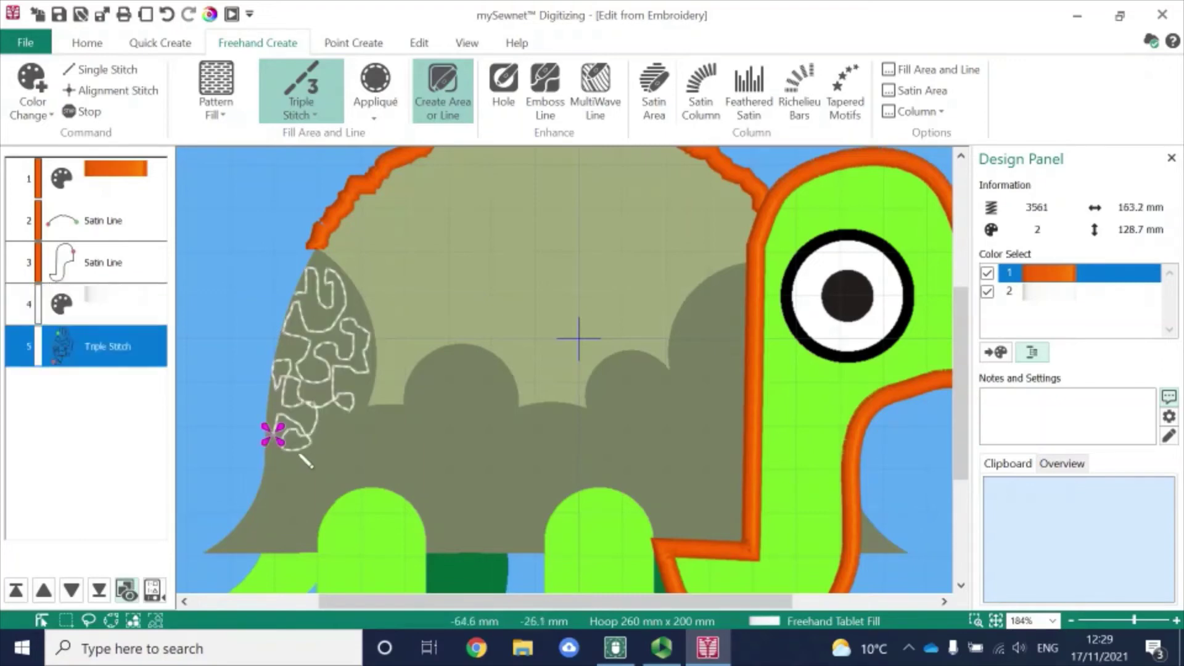
{"action": "mouse_move", "coordinate": [293, 469]}
{"action": "left_mouse_down"}
{"action": "mouse_move", "coordinate": [302, 430]}
{"action": "mouse_move", "coordinate": [332, 426]}
{"action": "mouse_move", "coordinate": [334, 449]}
{"action": "mouse_move", "coordinate": [301, 464]}
{"action": "mouse_move", "coordinate": [303, 499]}
{"action": "mouse_move", "coordinate": [302, 479]}
{"action": "mouse_move", "coordinate": [279, 494]}
{"action": "mouse_move", "coordinate": [259, 480]}
{"action": "mouse_move", "coordinate": [278, 468]}
{"action": "mouse_move", "coordinate": [286, 516]}
{"action": "mouse_move", "coordinate": [301, 510]}
{"action": "mouse_move", "coordinate": [285, 505]}
{"action": "mouse_move", "coordinate": [254, 536]}
{"action": "mouse_move", "coordinate": [251, 525]}
{"action": "mouse_move", "coordinate": [264, 518]}
{"action": "mouse_move", "coordinate": [285, 542]}
{"action": "mouse_move", "coordinate": [316, 524]}
{"action": "mouse_move", "coordinate": [304, 504]}
{"action": "mouse_move", "coordinate": [344, 481]}
{"action": "mouse_move", "coordinate": [336, 470]}
{"action": "mouse_move", "coordinate": [347, 482]}
{"action": "mouse_move", "coordinate": [335, 477]}
{"action": "mouse_move", "coordinate": [346, 466]}
{"action": "mouse_move", "coordinate": [366, 471]}
{"action": "mouse_move", "coordinate": [333, 420]}
{"action": "mouse_move", "coordinate": [363, 437]}
{"action": "mouse_move", "coordinate": [370, 422]}
{"action": "mouse_move", "coordinate": [359, 416]}
{"action": "mouse_move", "coordinate": [380, 416]}
{"action": "mouse_move", "coordinate": [367, 462]}
{"action": "mouse_move", "coordinate": [378, 463]}
{"action": "mouse_move", "coordinate": [372, 437]}
{"action": "mouse_move", "coordinate": [389, 440]}
{"action": "mouse_move", "coordinate": [391, 460]}
{"action": "mouse_move", "coordinate": [407, 451]}
{"action": "mouse_move", "coordinate": [386, 480]}
{"action": "mouse_move", "coordinate": [370, 477]}
{"action": "mouse_move", "coordinate": [432, 480]}
{"action": "mouse_move", "coordinate": [419, 476]}
{"action": "mouse_move", "coordinate": [426, 518]}
{"action": "mouse_move", "coordinate": [433, 458]}
{"action": "left_mouse_up"}
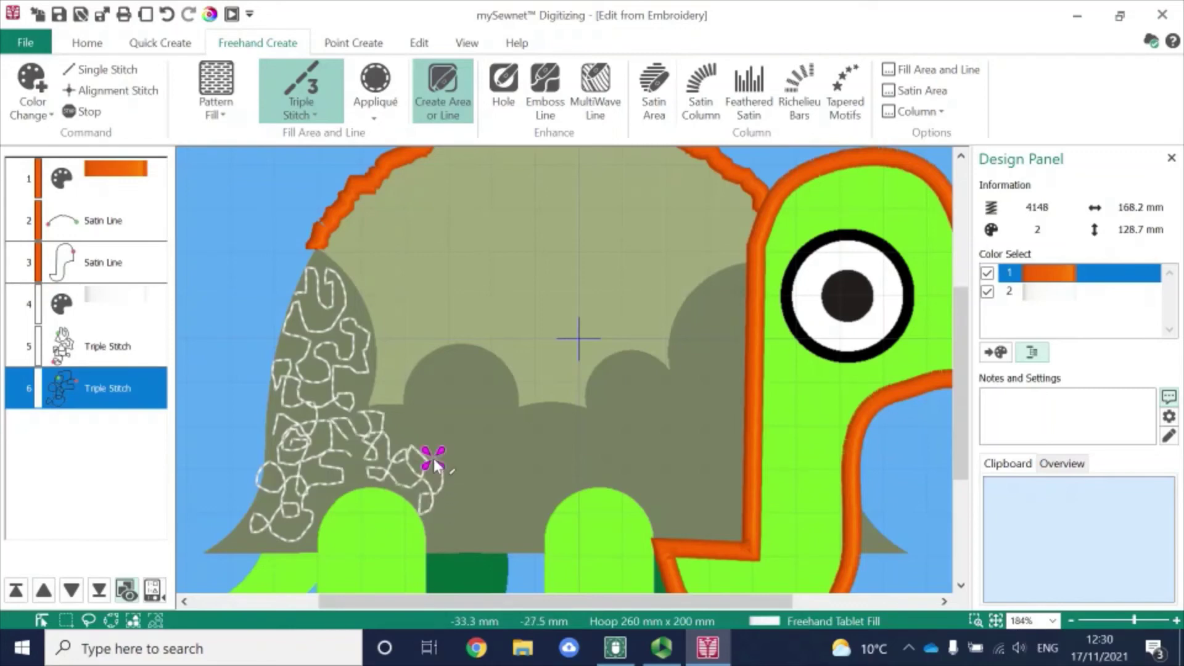
- Start a point-drawn triple stitch line with Bezier mode off, placing points that loop through the dark shell bump above the back leg
{"action": "left_click", "coordinate": [356, 44]}
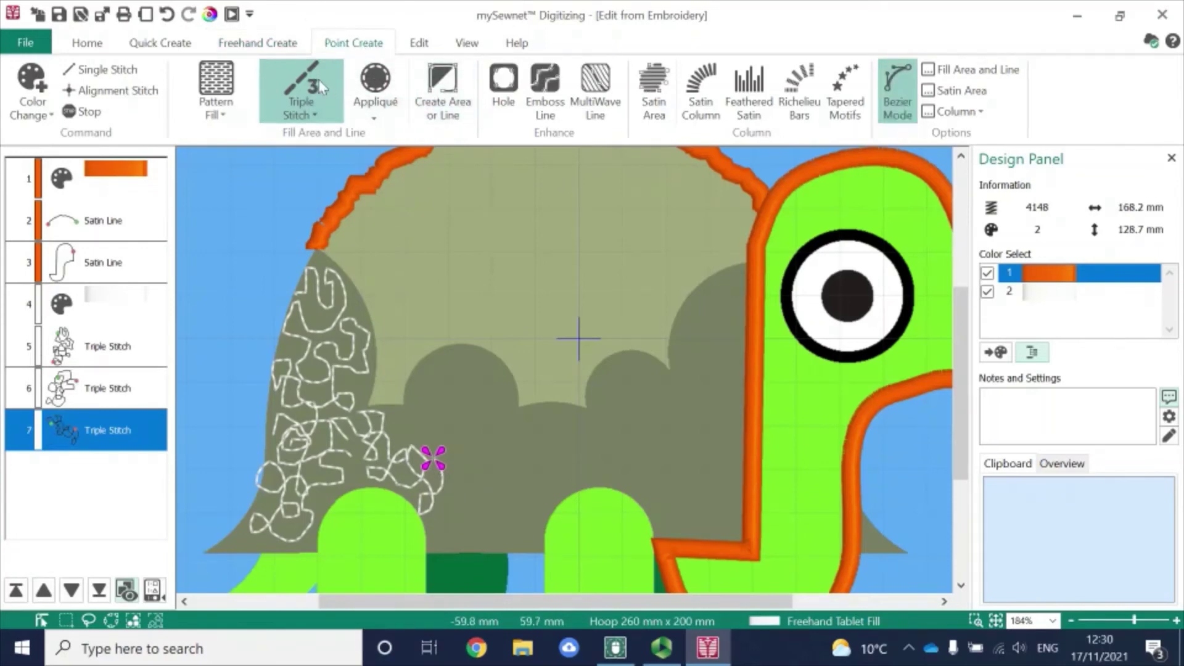
{"action": "left_click", "coordinate": [449, 111]}
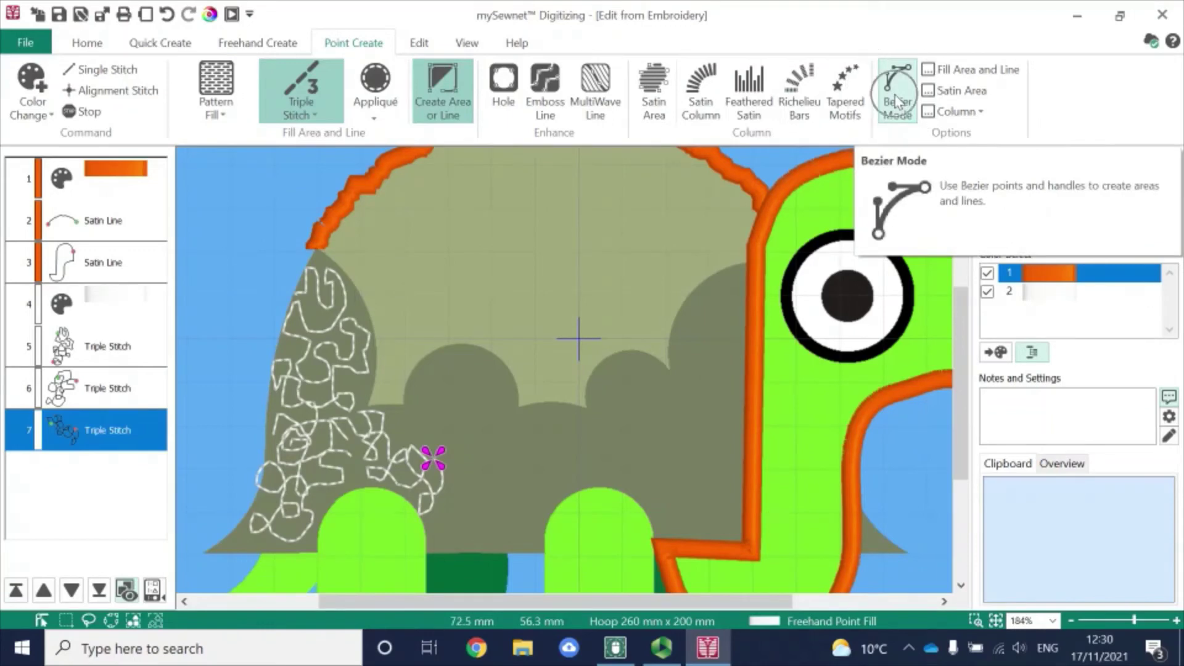
{"action": "left_click", "coordinate": [419, 424]}
{"action": "left_click", "coordinate": [411, 437]}
{"action": "left_click", "coordinate": [443, 441]}
{"action": "left_click", "coordinate": [431, 404]}
{"action": "left_click", "coordinate": [424, 377]}
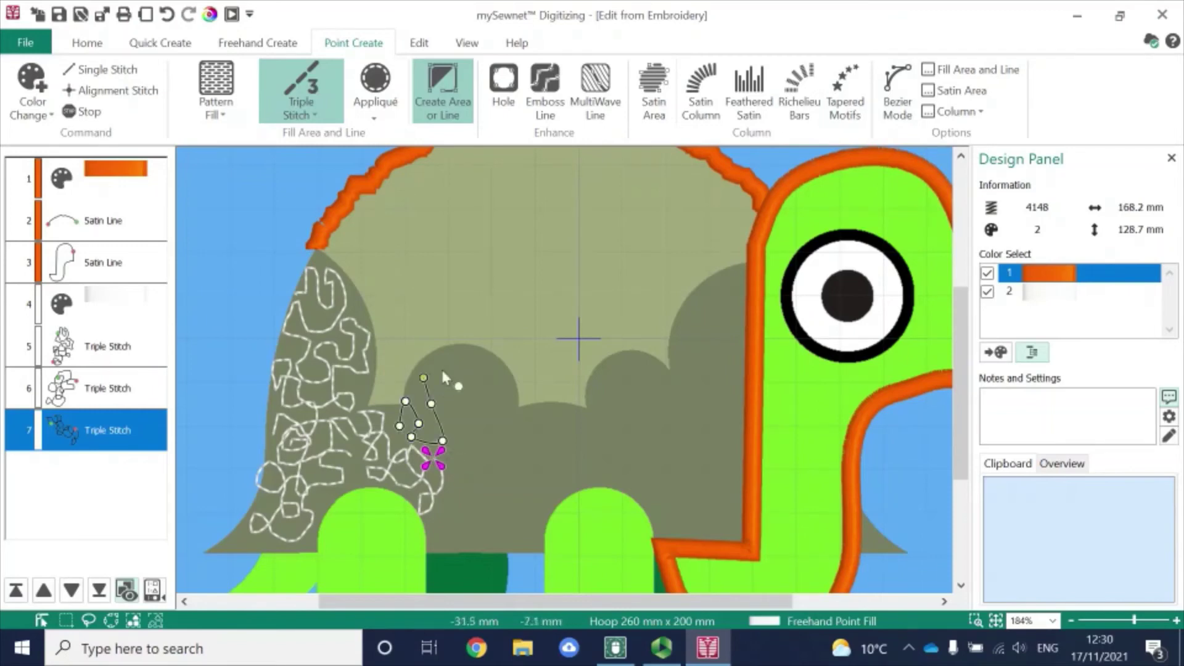
{"action": "left_click", "coordinate": [439, 373]}
{"action": "left_click", "coordinate": [454, 393]}
{"action": "left_click", "coordinate": [451, 409]}
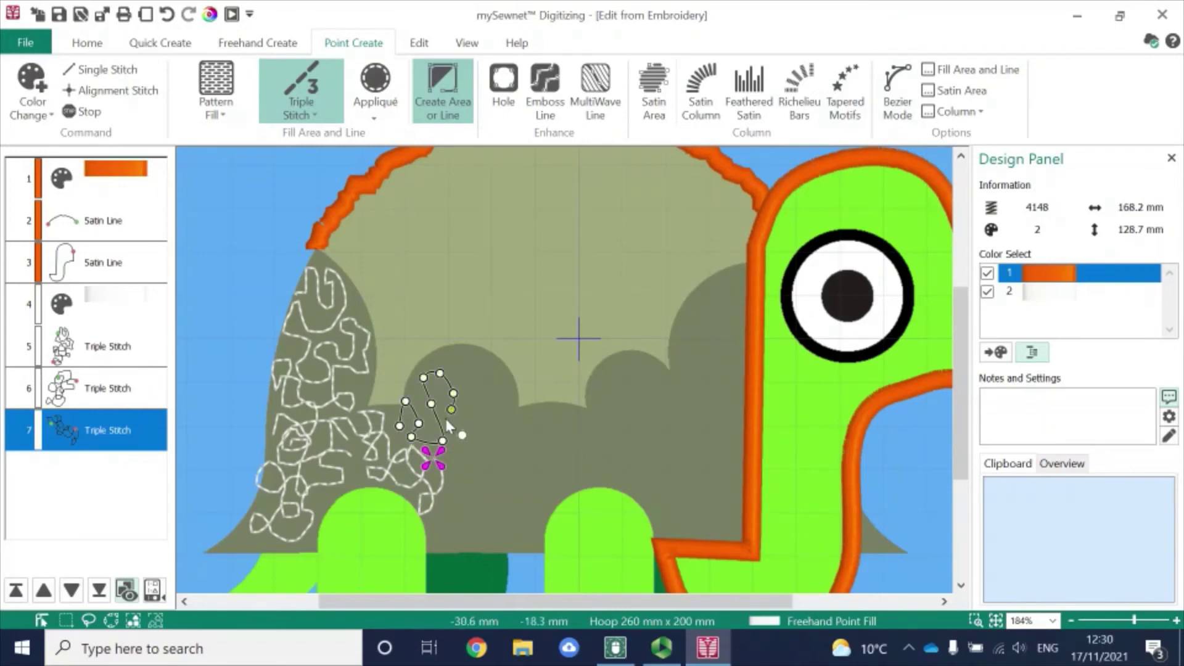
{"action": "left_click", "coordinate": [445, 418]}
{"action": "left_click", "coordinate": [434, 426]}
- Continue the triple stitch line with winding points down the dark shell and finish it near the lower edge between the legs
{"action": "left_click", "coordinate": [444, 471]}
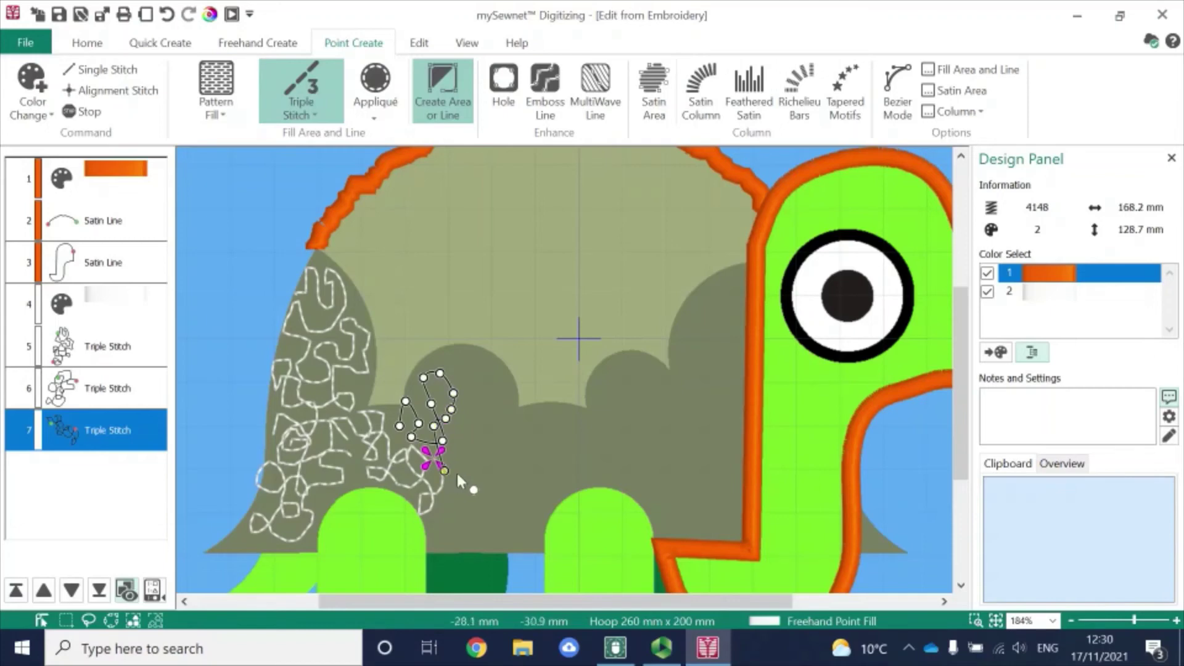
{"action": "left_click", "coordinate": [465, 471]}
{"action": "left_click", "coordinate": [476, 453]}
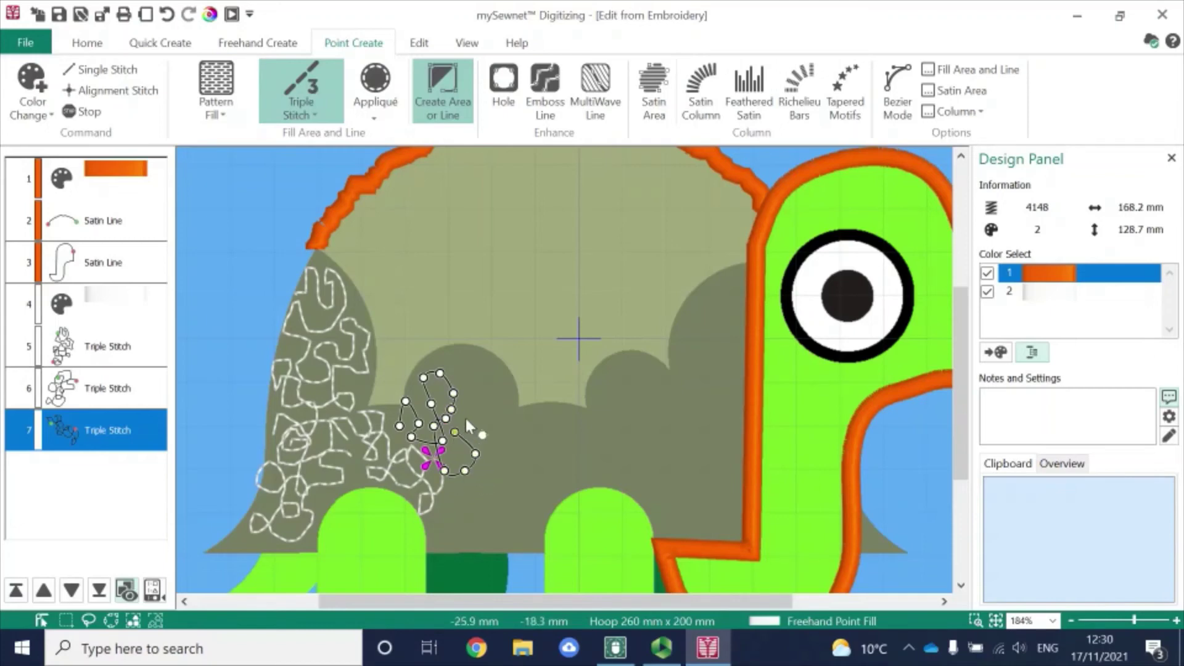
{"action": "left_click", "coordinate": [466, 417]}
{"action": "left_click", "coordinate": [486, 425]}
{"action": "left_click", "coordinate": [488, 468]}
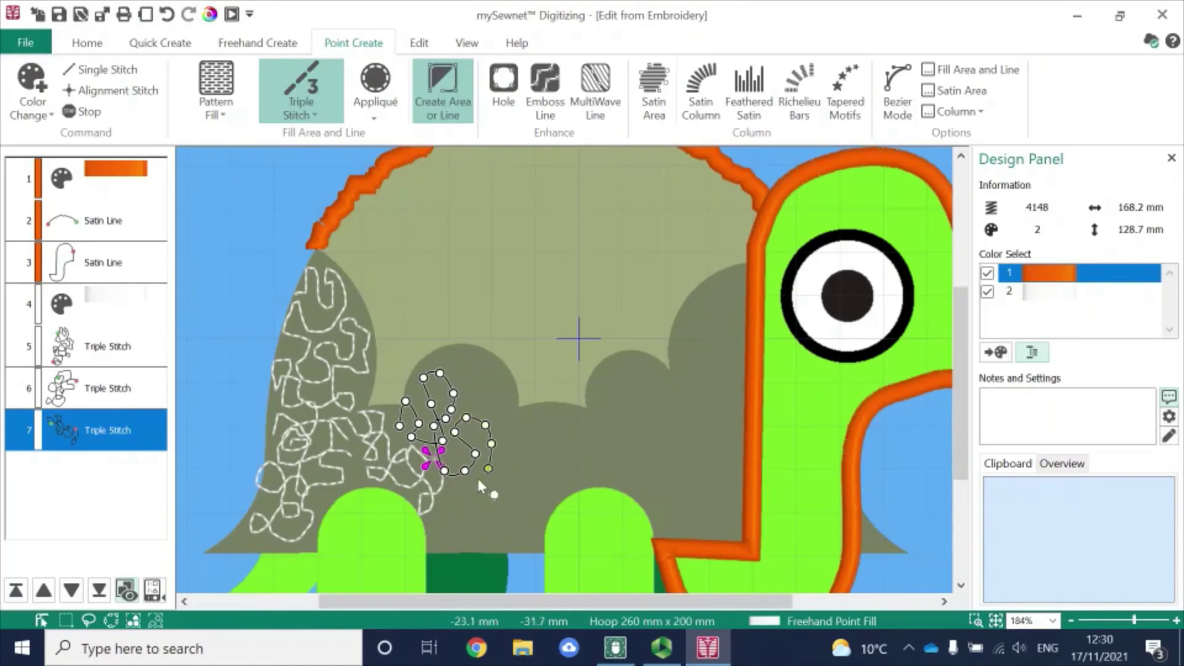
{"action": "left_click", "coordinate": [445, 487]}
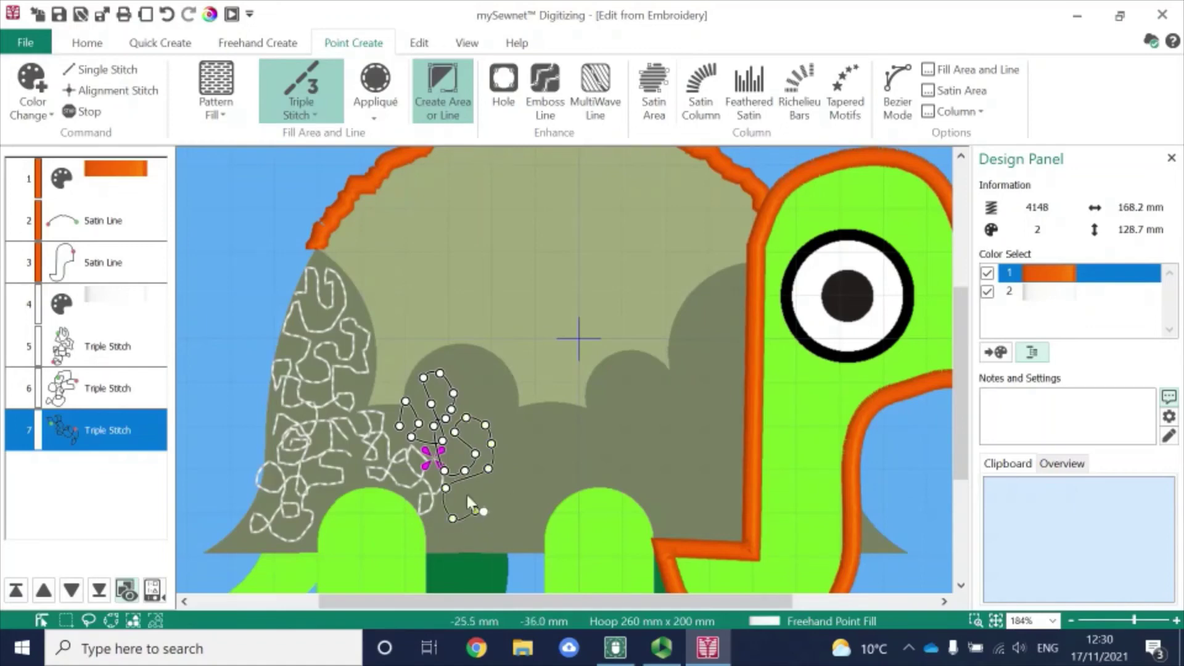
{"action": "left_click", "coordinate": [463, 491]}
{"action": "left_click", "coordinate": [489, 485]}
{"action": "left_click", "coordinate": [498, 515]}
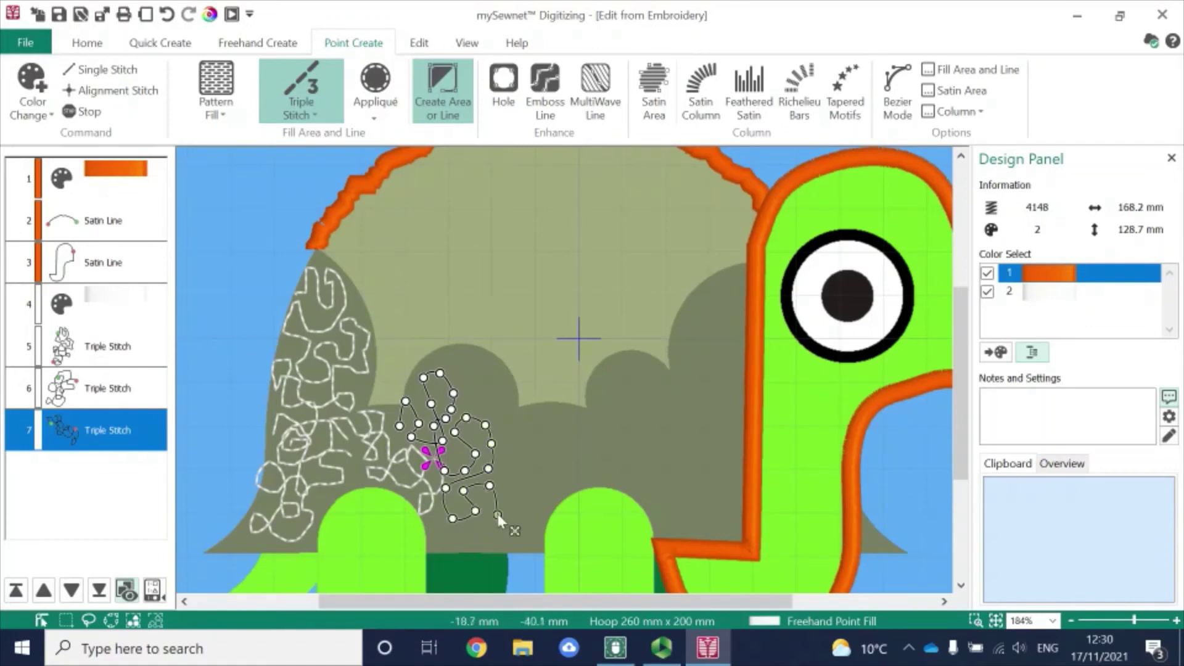
{"action": "key", "text": "Return"}
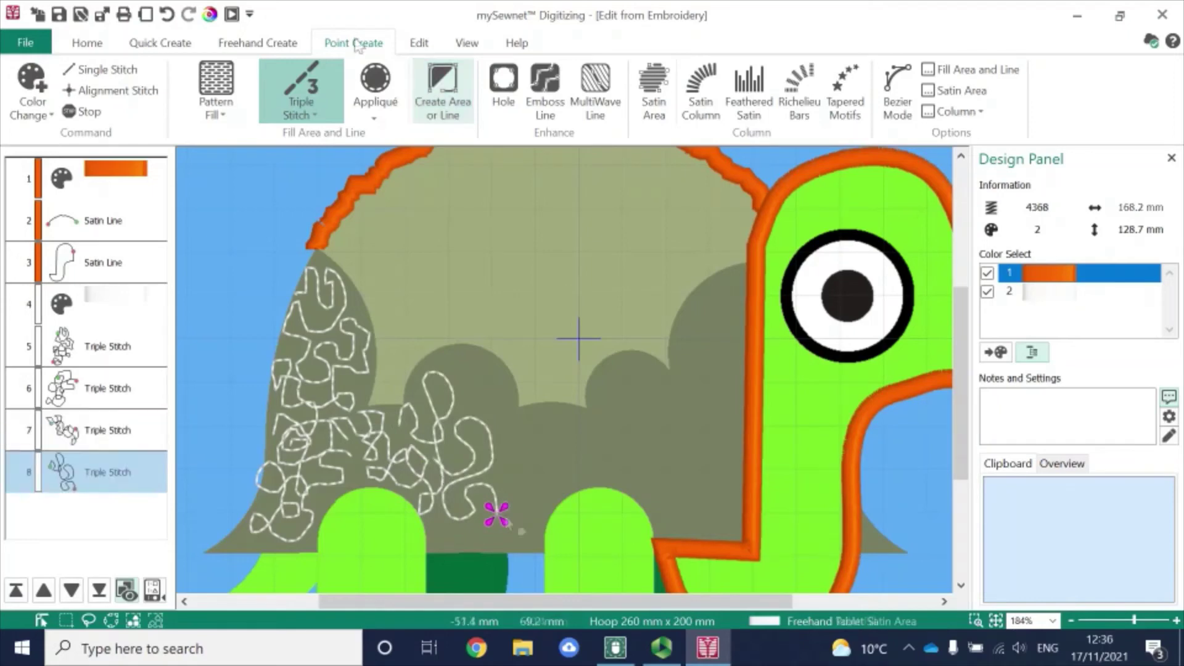
- Enable Pattern Fill without a border line and draw two irregular freehand fill areas on the light part of the shell
{"action": "left_click", "coordinate": [238, 50]}
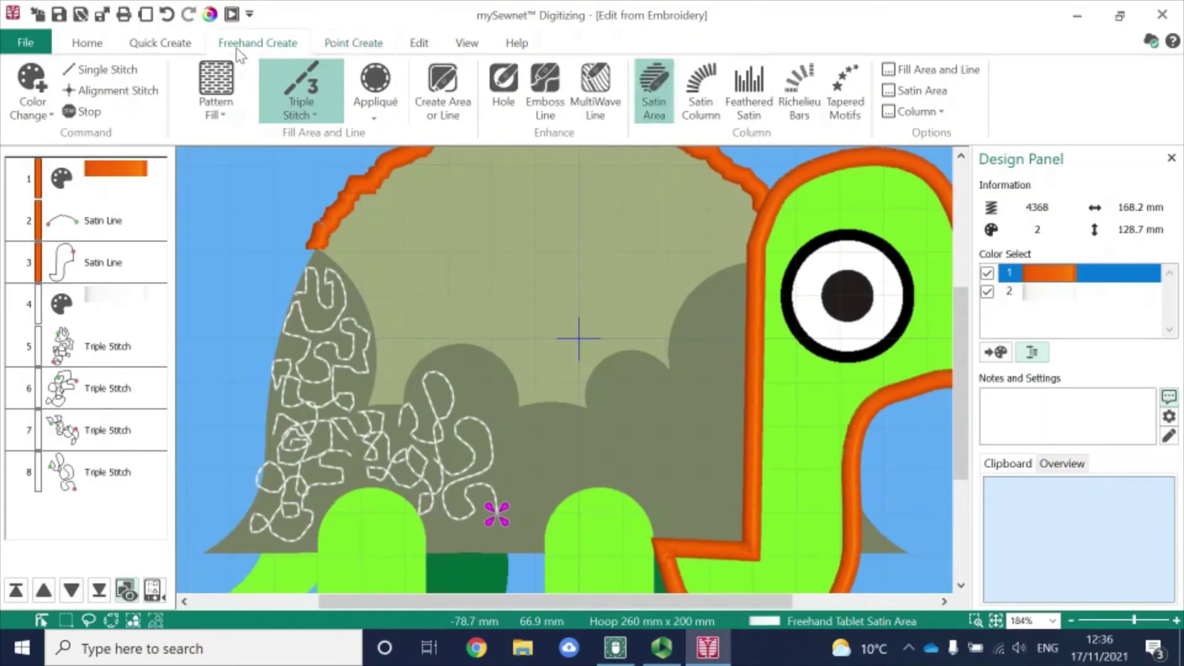
{"action": "left_click", "coordinate": [224, 81]}
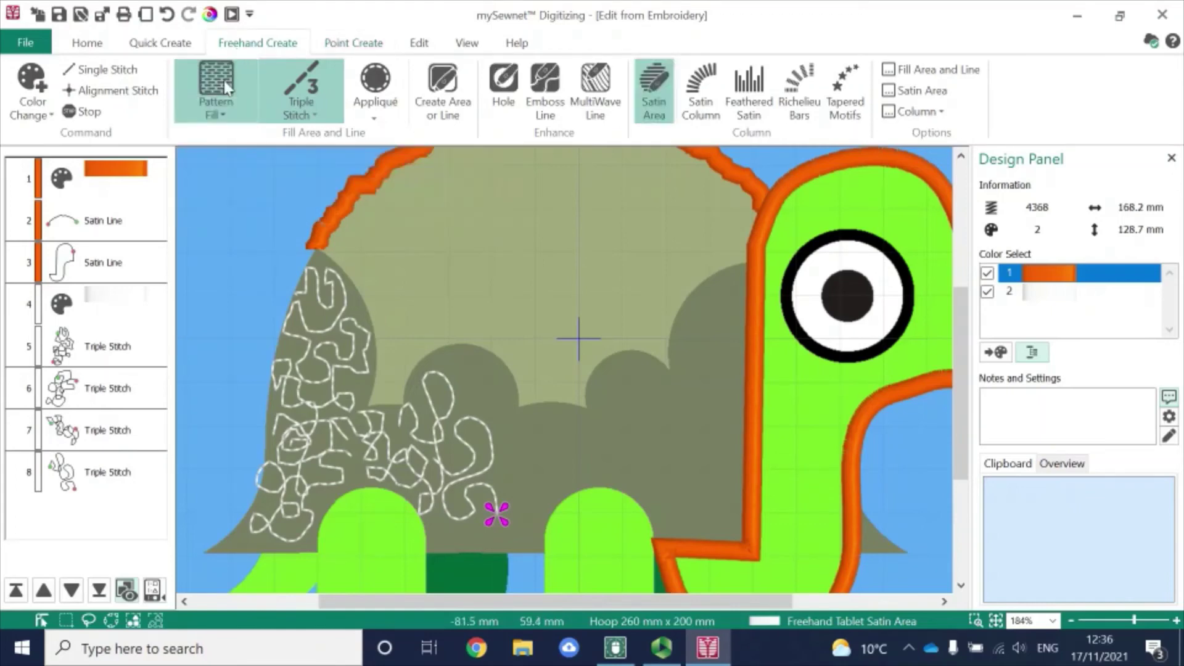
{"action": "left_click", "coordinate": [331, 69]}
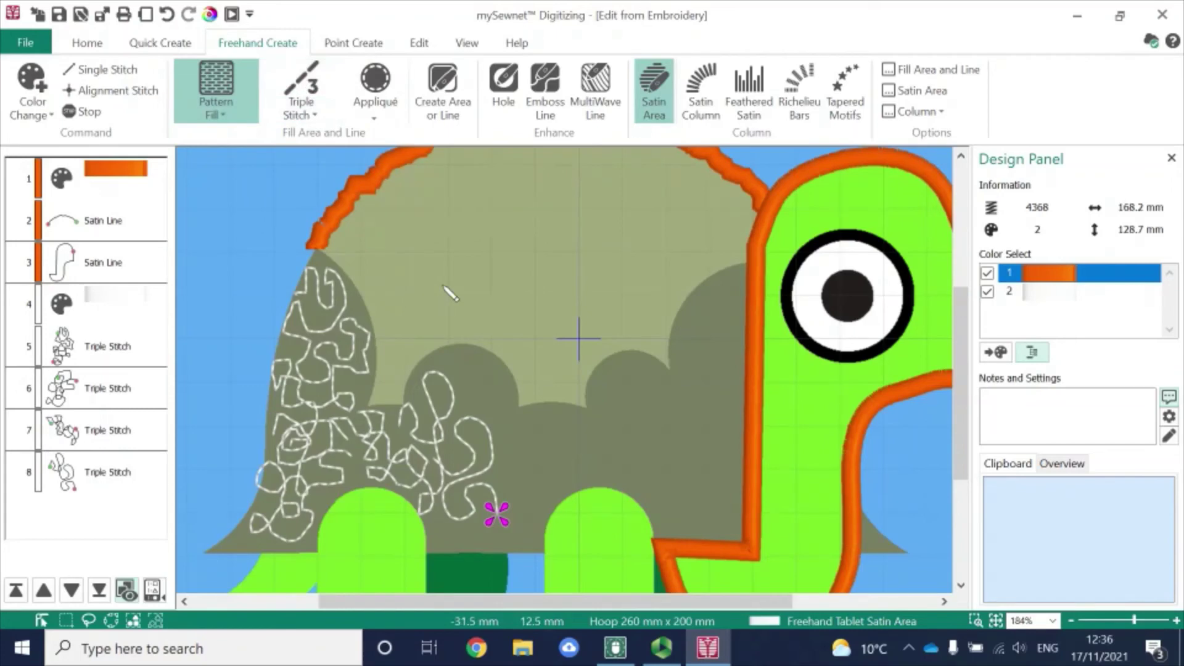
{"action": "left_click", "coordinate": [438, 98]}
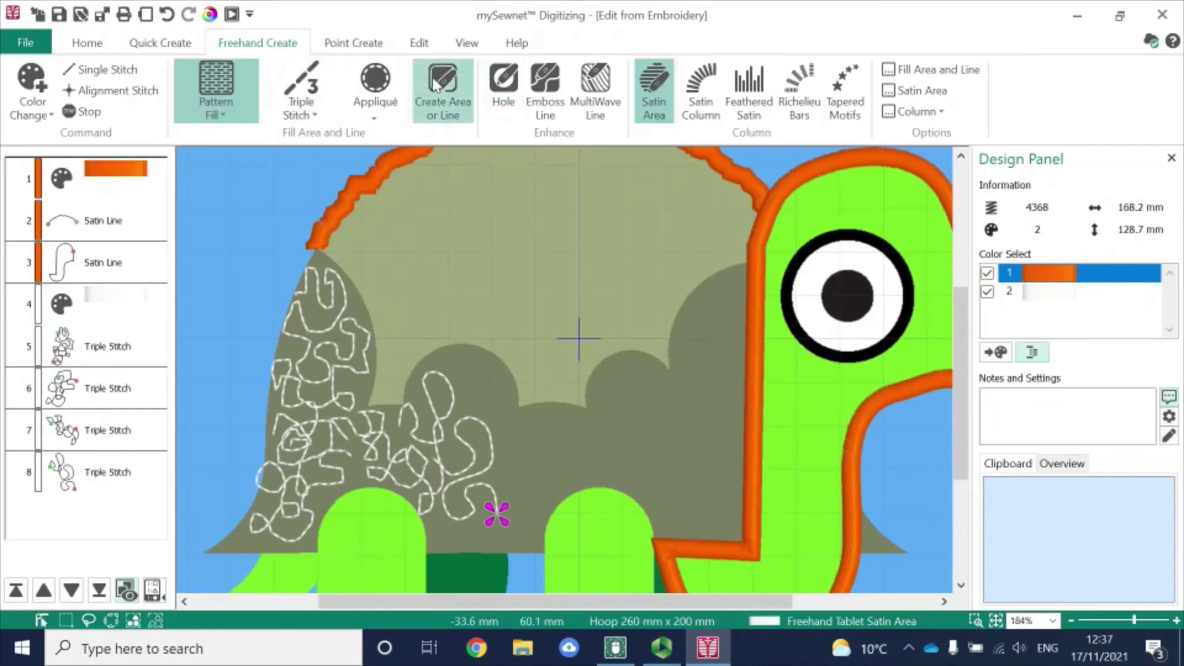
{"action": "mouse_move", "coordinate": [415, 301]}
{"action": "left_mouse_down"}
{"action": "mouse_move", "coordinate": [364, 272]}
{"action": "mouse_move", "coordinate": [357, 251]}
{"action": "mouse_move", "coordinate": [375, 241]}
{"action": "mouse_move", "coordinate": [409, 263]}
{"action": "mouse_move", "coordinate": [428, 214]}
{"action": "mouse_move", "coordinate": [451, 239]}
{"action": "mouse_move", "coordinate": [442, 260]}
{"action": "mouse_move", "coordinate": [483, 255]}
{"action": "mouse_move", "coordinate": [470, 302]}
{"action": "mouse_move", "coordinate": [437, 317]}
{"action": "mouse_move", "coordinate": [417, 299]}
{"action": "left_mouse_up"}
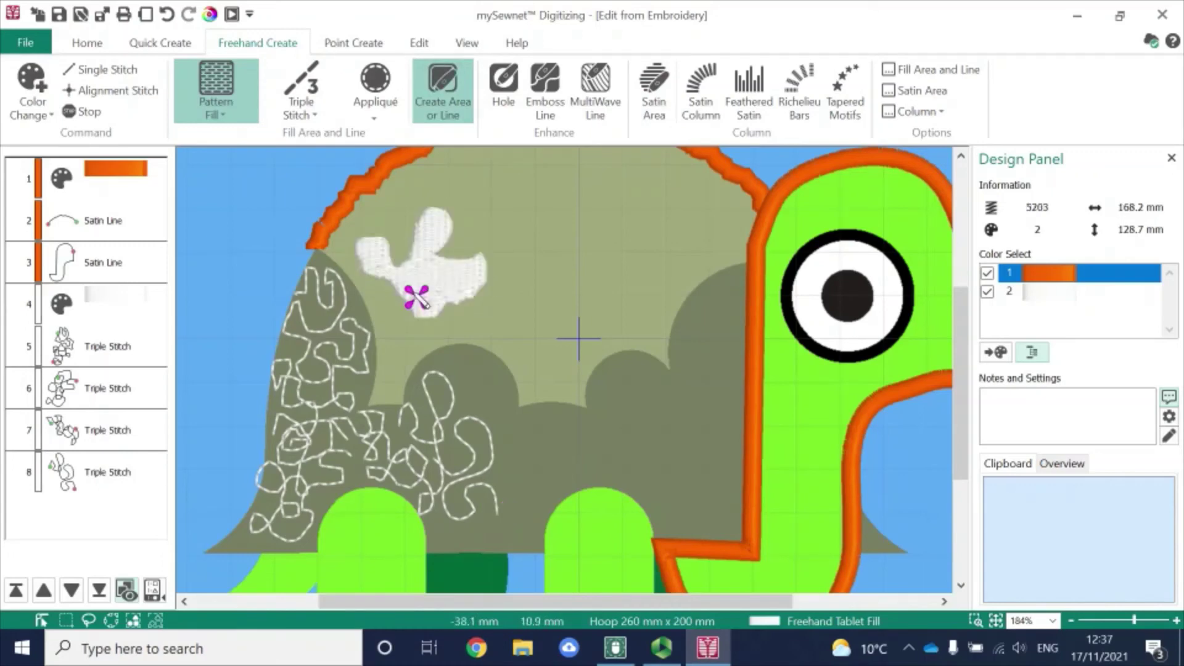
{"action": "mouse_move", "coordinate": [484, 325]}
{"action": "left_mouse_down"}
{"action": "mouse_move", "coordinate": [523, 314]}
{"action": "mouse_move", "coordinate": [524, 301]}
{"action": "mouse_move", "coordinate": [545, 321]}
{"action": "mouse_move", "coordinate": [505, 330]}
{"action": "mouse_move", "coordinate": [523, 360]}
{"action": "mouse_move", "coordinate": [489, 367]}
{"action": "mouse_move", "coordinate": [487, 330]}
{"action": "left_mouse_up"}
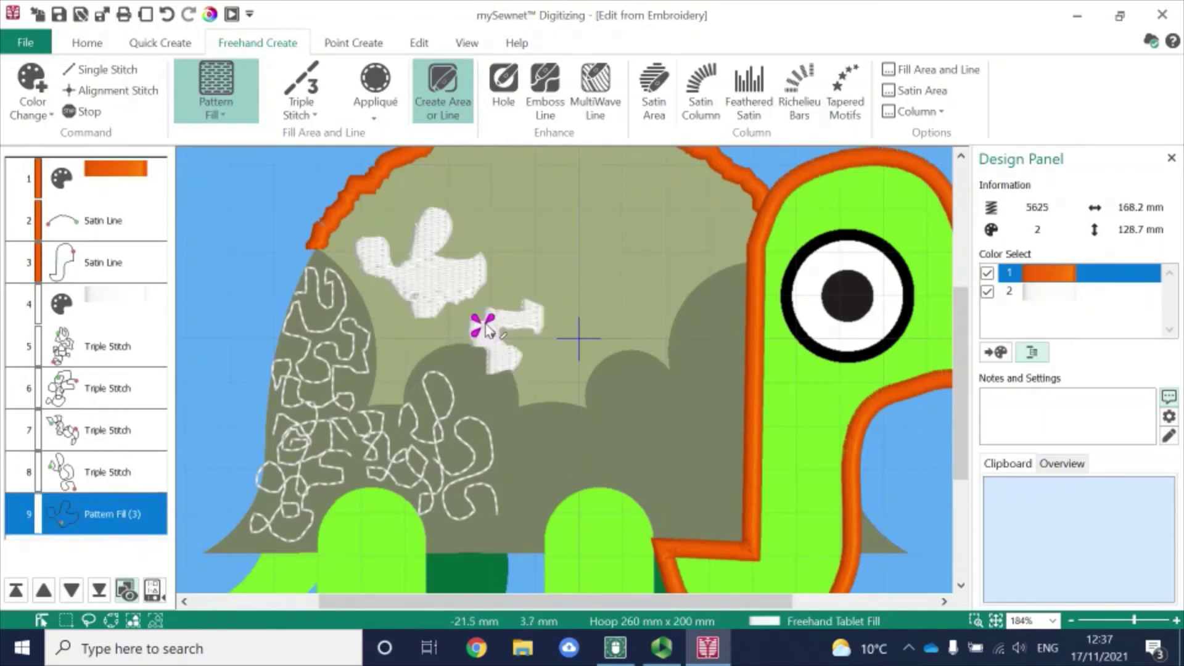
- Create a round pattern fill area from five placed points near the top of the light shell
{"action": "left_click", "coordinate": [350, 45]}
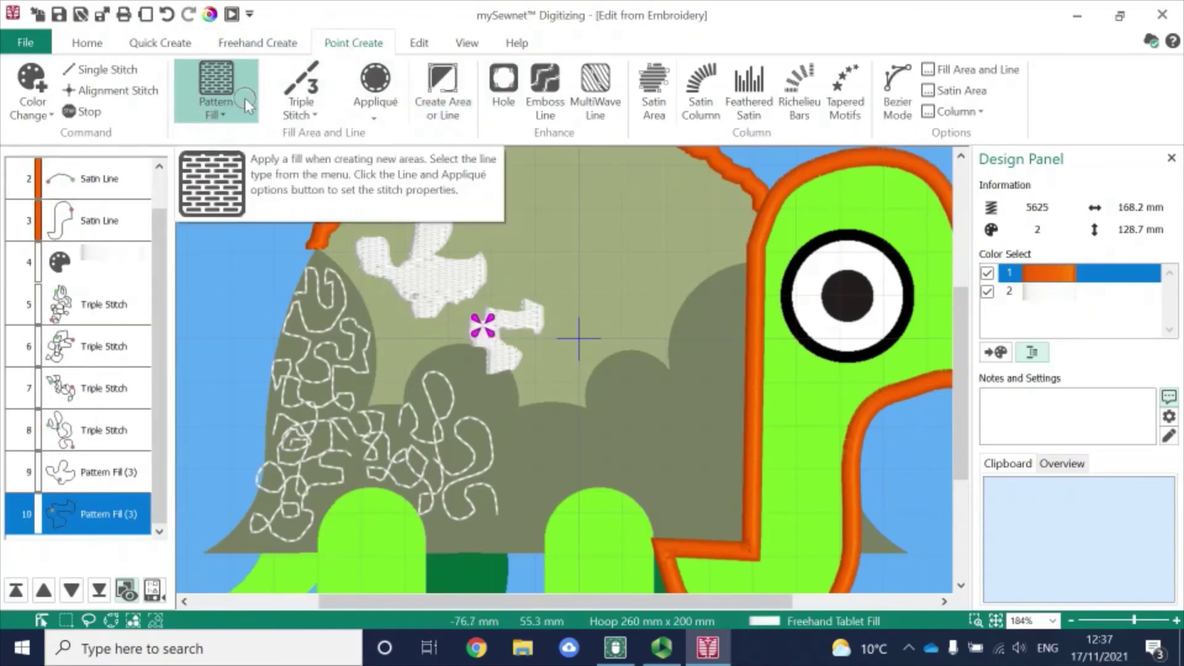
{"action": "left_click", "coordinate": [448, 81]}
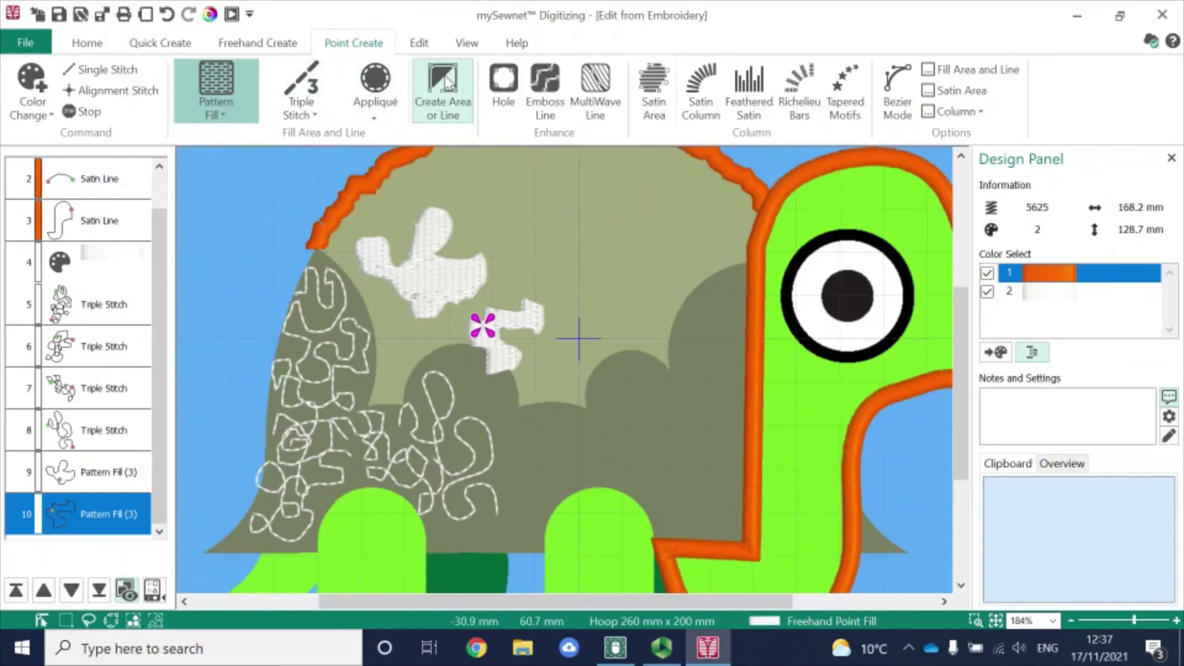
{"action": "left_click", "coordinate": [506, 185]}
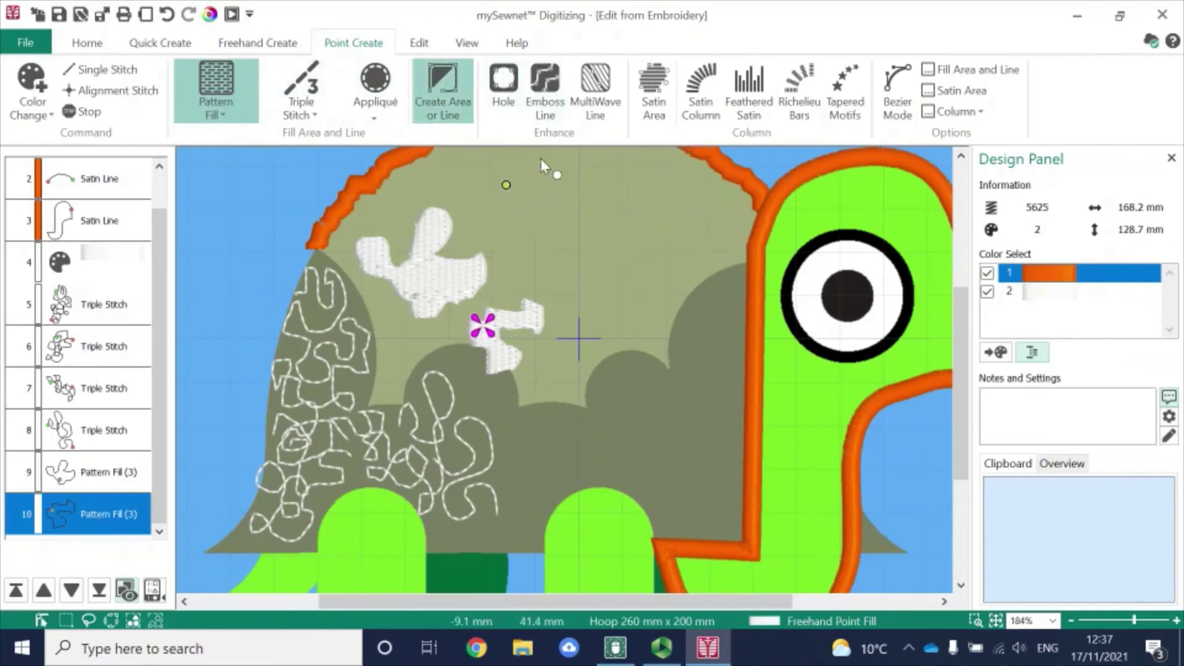
{"action": "left_click", "coordinate": [545, 153]}
{"action": "left_click", "coordinate": [593, 170]}
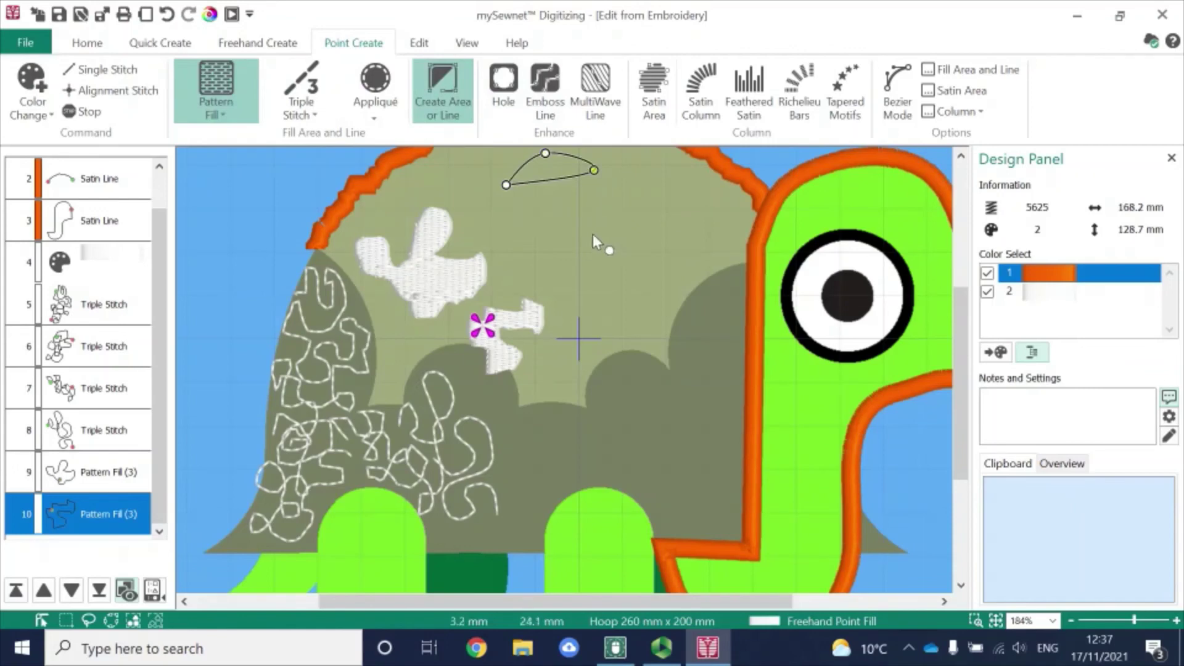
{"action": "left_click", "coordinate": [594, 234]}
{"action": "left_click", "coordinate": [528, 244]}
{"action": "key", "text": "Return"}
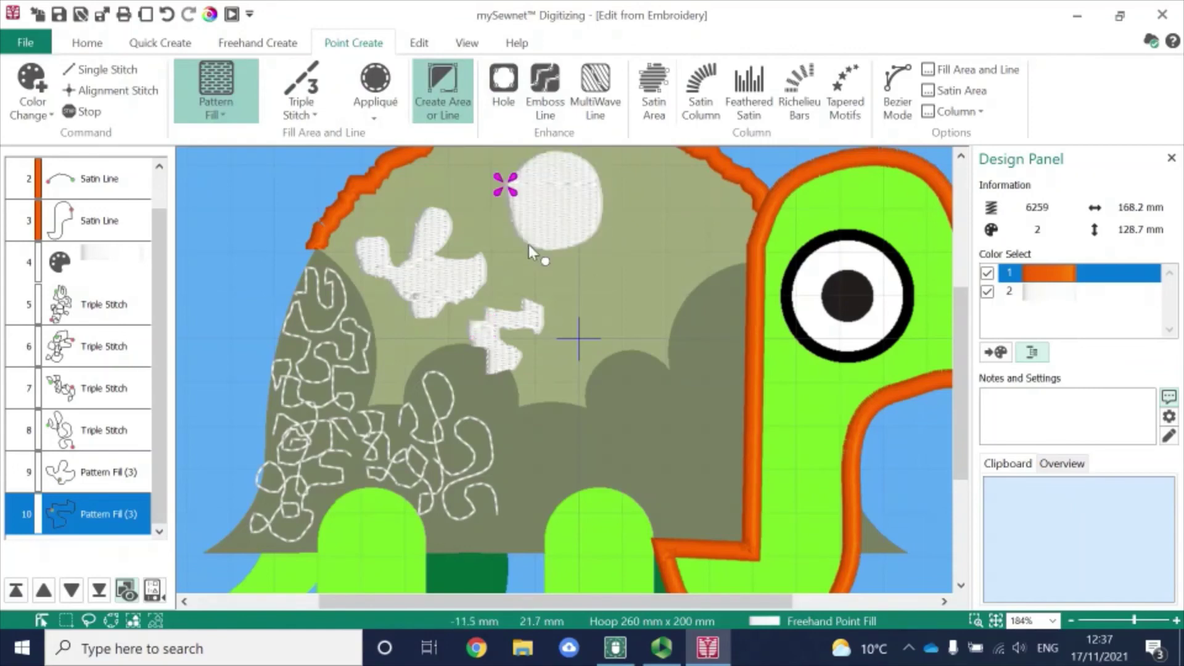
- Create an oval pattern fill area from placed points on the light shell, between the round area and the neck
{"action": "left_click", "coordinate": [615, 251]}
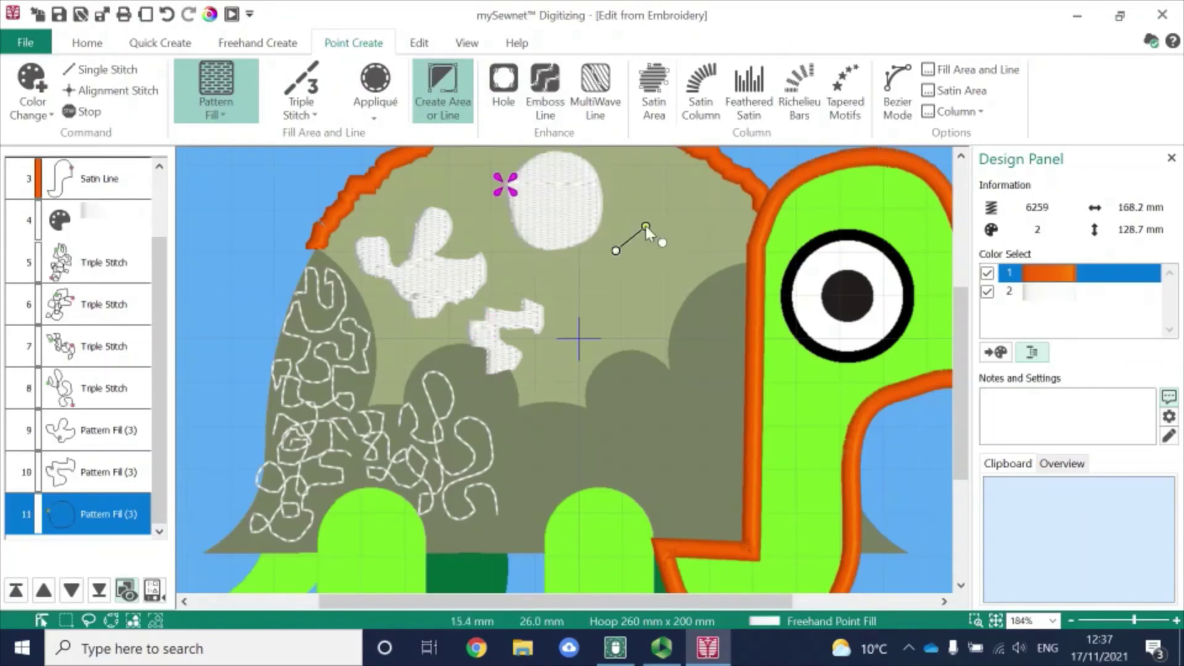
{"action": "left_click", "coordinate": [697, 243]}
{"action": "left_click", "coordinate": [657, 306]}
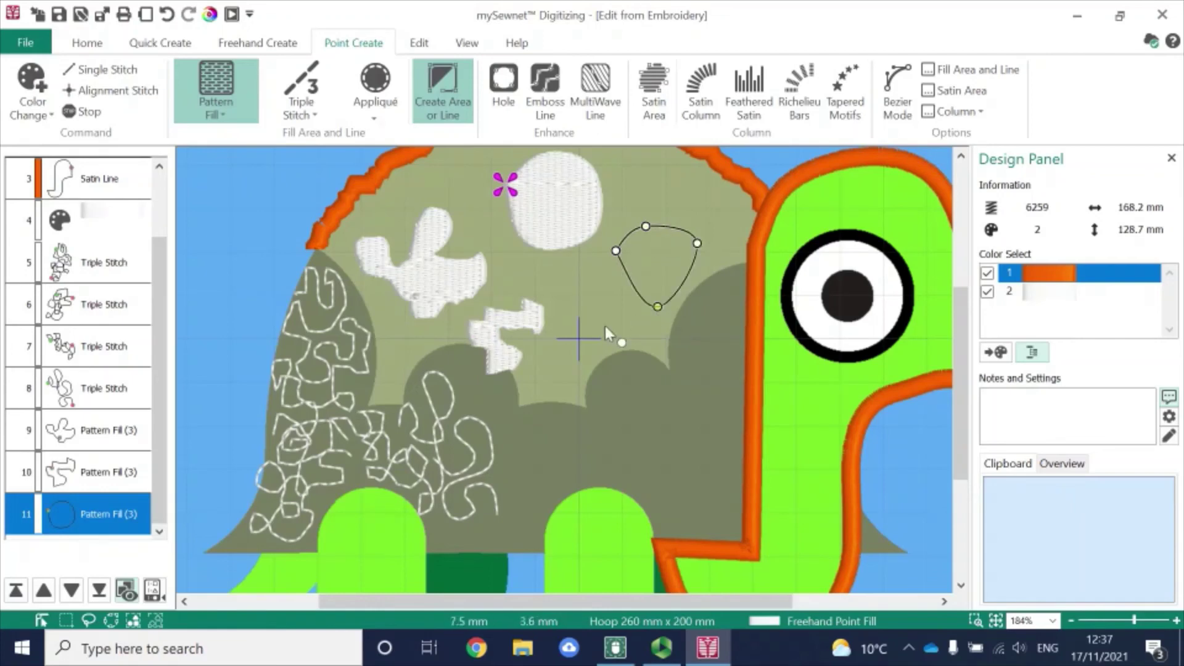
{"action": "left_click", "coordinate": [598, 294]}
{"action": "key", "text": "Return"}
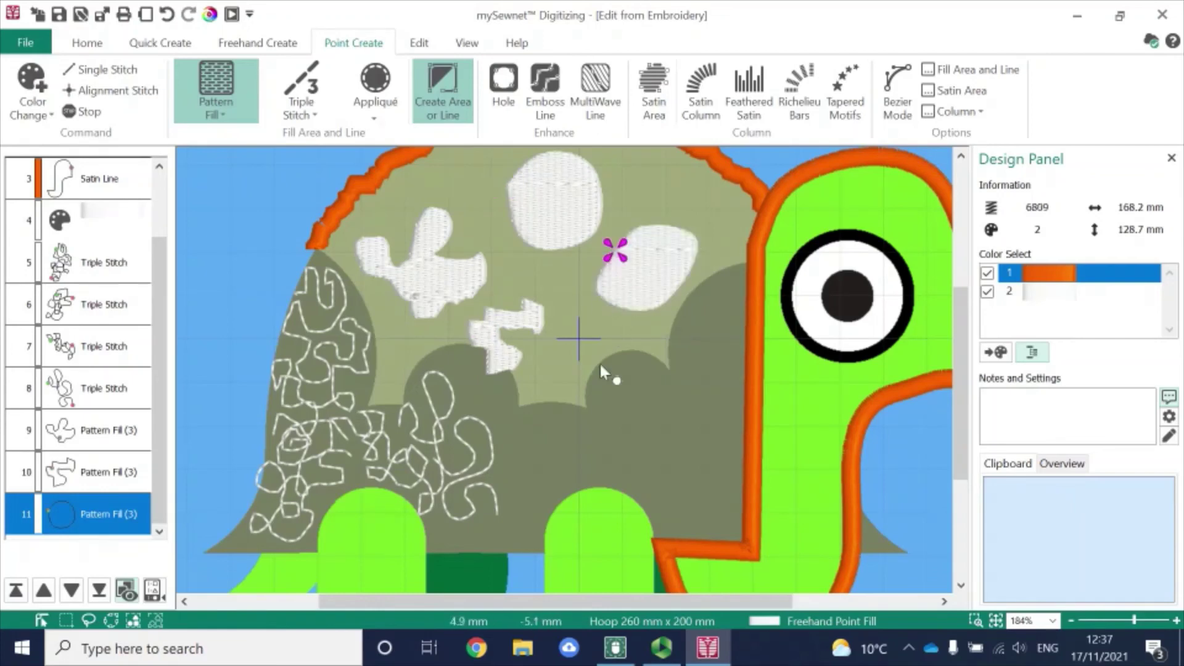
- Create a pattern fill area by placing points around the small dark shell bump above the front leg and down into the dark shell
{"action": "left_click", "coordinate": [587, 407]}
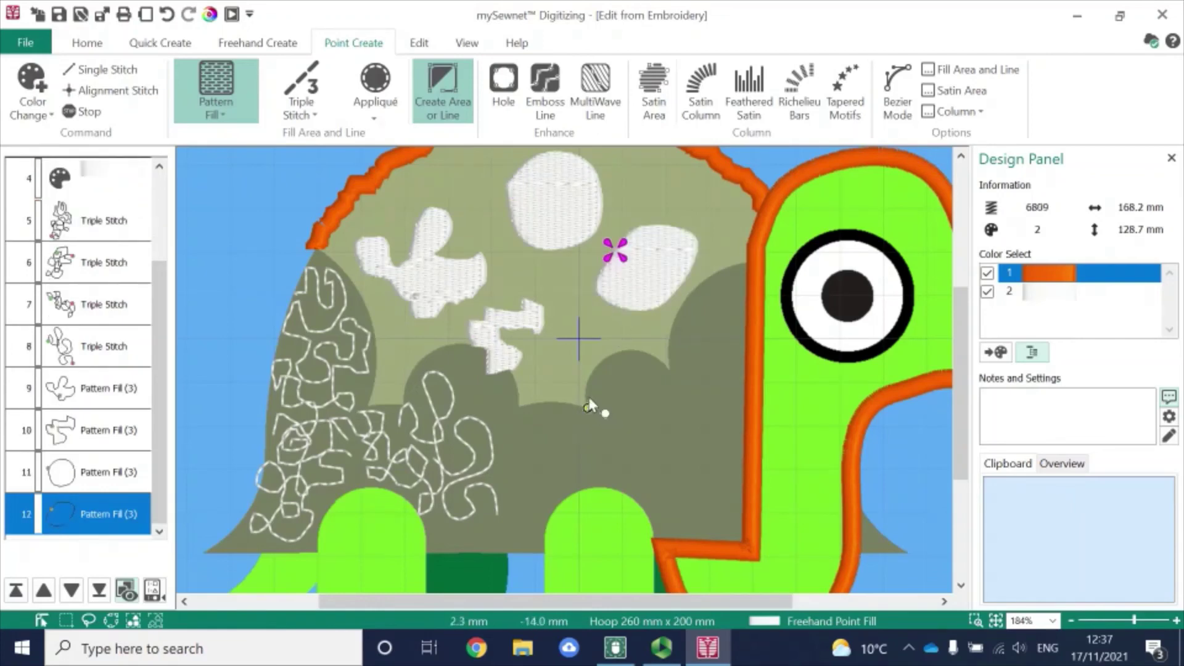
{"action": "left_click", "coordinate": [609, 357]}
{"action": "left_click", "coordinate": [635, 349]}
{"action": "left_click", "coordinate": [664, 364]}
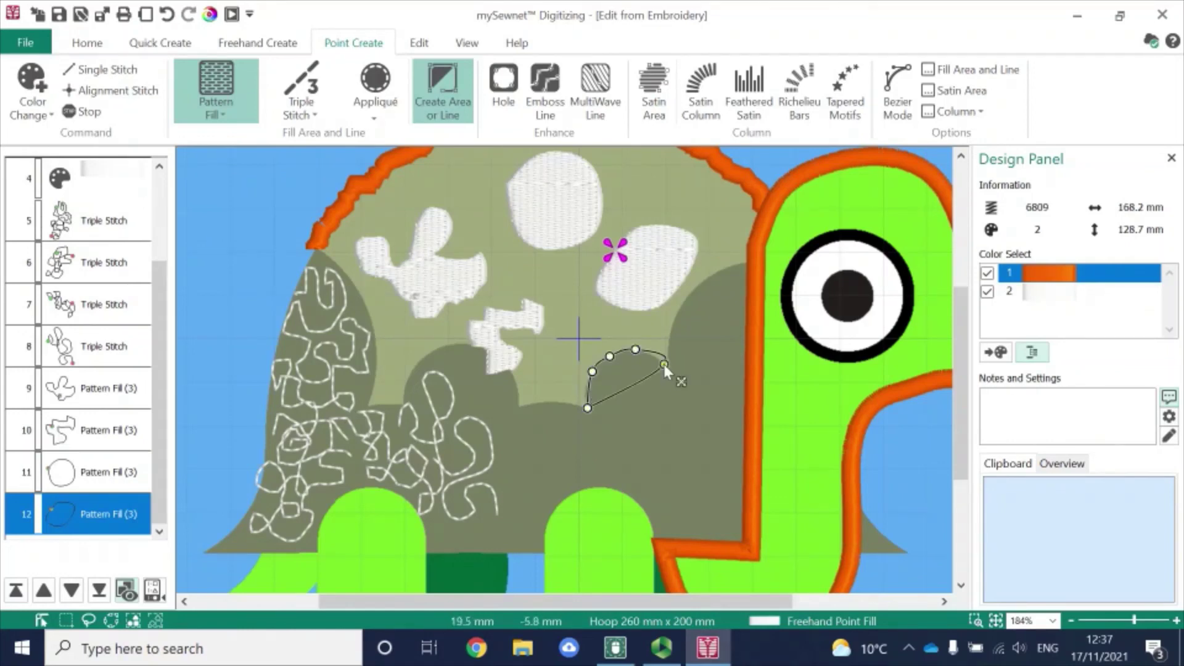
{"action": "left_click", "coordinate": [670, 373]}
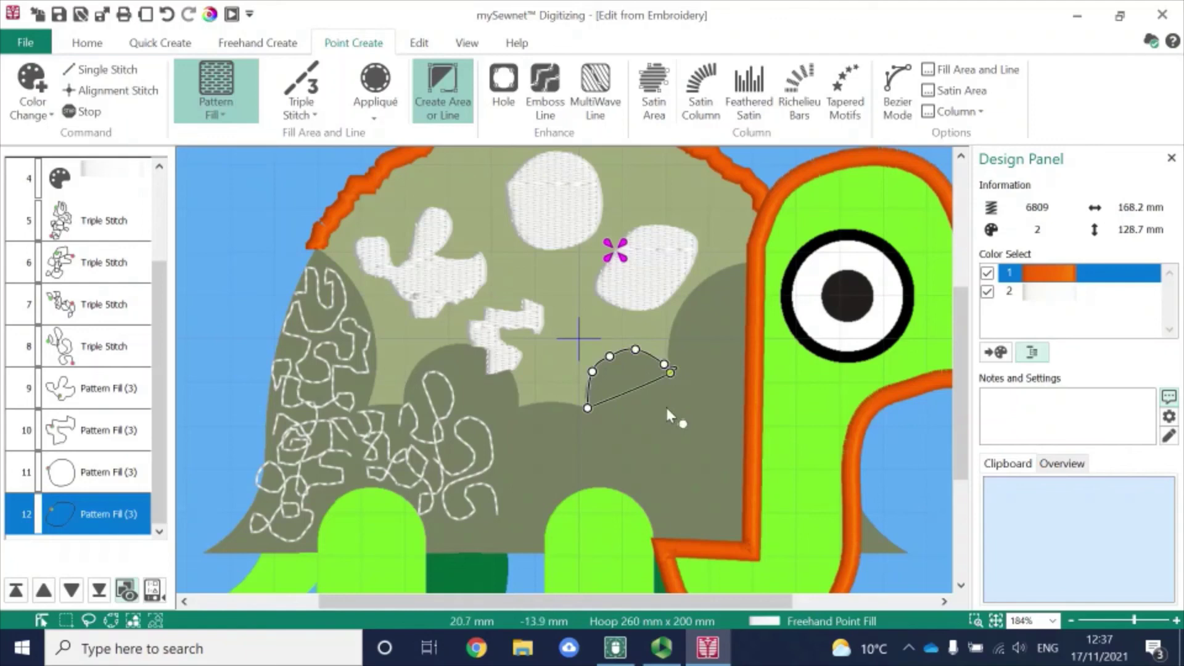
{"action": "left_click", "coordinate": [664, 459]}
{"action": "left_click_drag", "start_coordinate": [671, 382], "coordinate": [670, 397]}
{"action": "key", "text": "Return"}
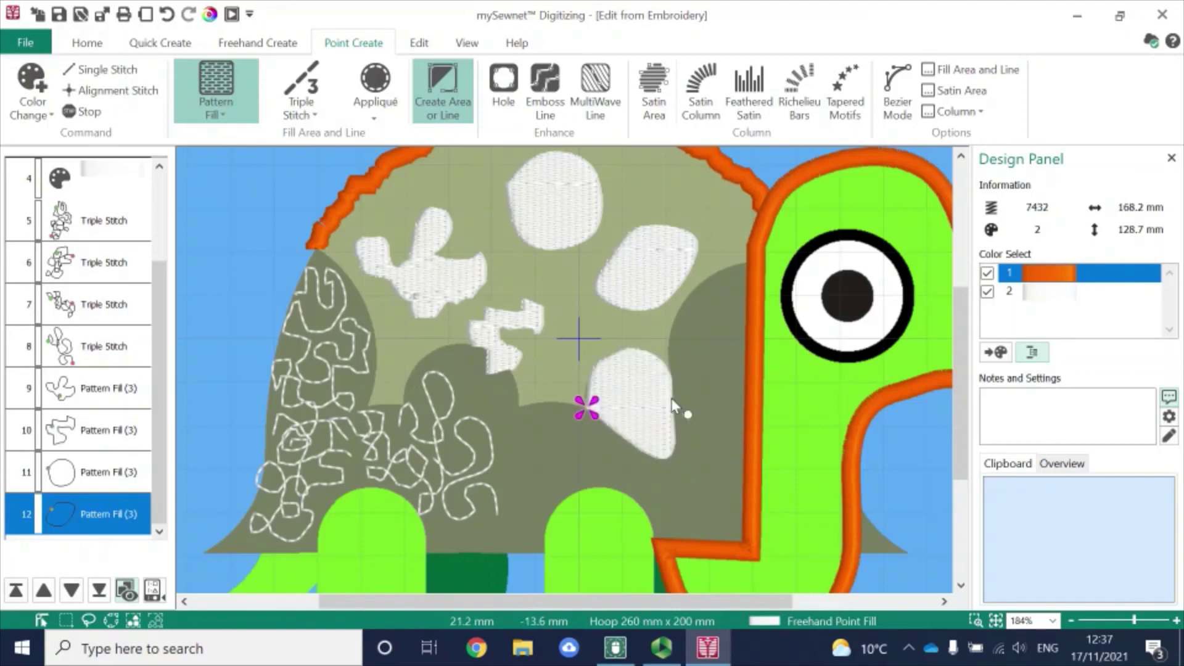